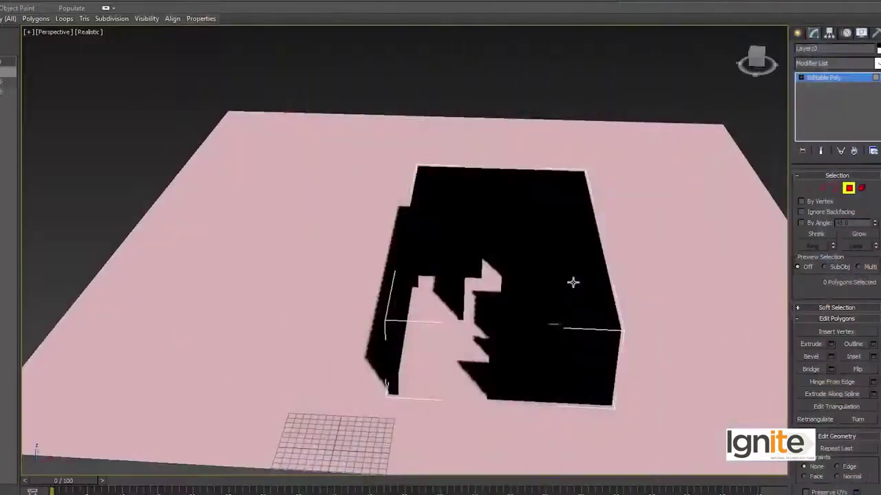
Frame the building from an elevated view and select the pink ground plane, Plane001.
{"action": "middle_click_drag", "start_coordinate": [575, 290], "coordinate": [543, 261]}
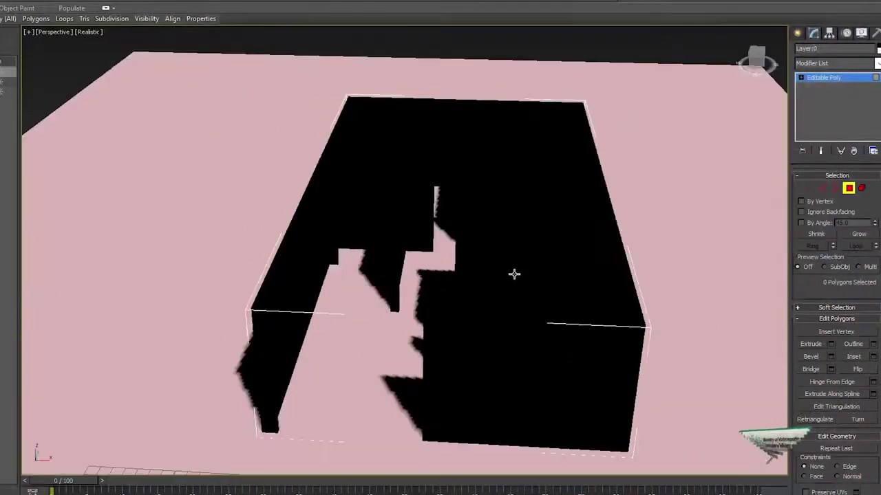
{"action": "middle_click_drag", "start_coordinate": [492, 249], "coordinate": [474, 257]}
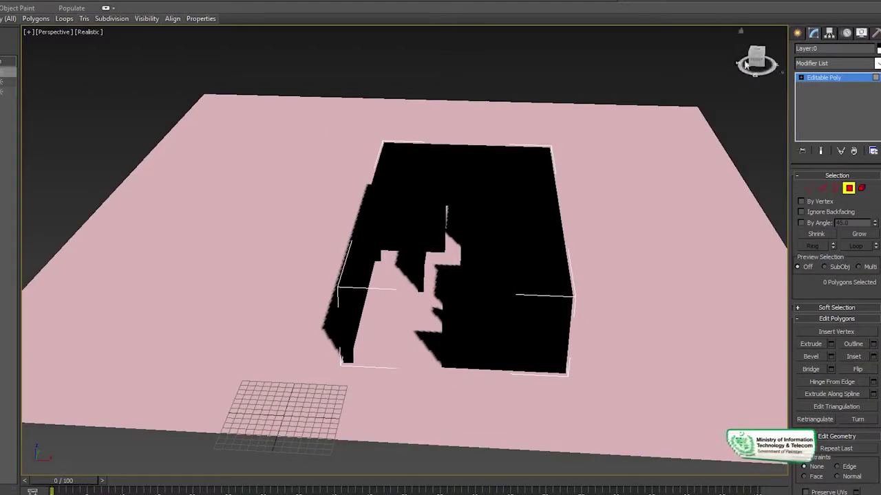
{"action": "mouse_move", "coordinate": [538, 325]}
{"action": "middle_mouse_down", "text": "alt"}
{"action": "mouse_move", "coordinate": [366, 252]}
{"action": "mouse_move", "coordinate": [568, 294]}
{"action": "mouse_move", "coordinate": [441, 262]}
{"action": "middle_mouse_up", "text": "alt"}
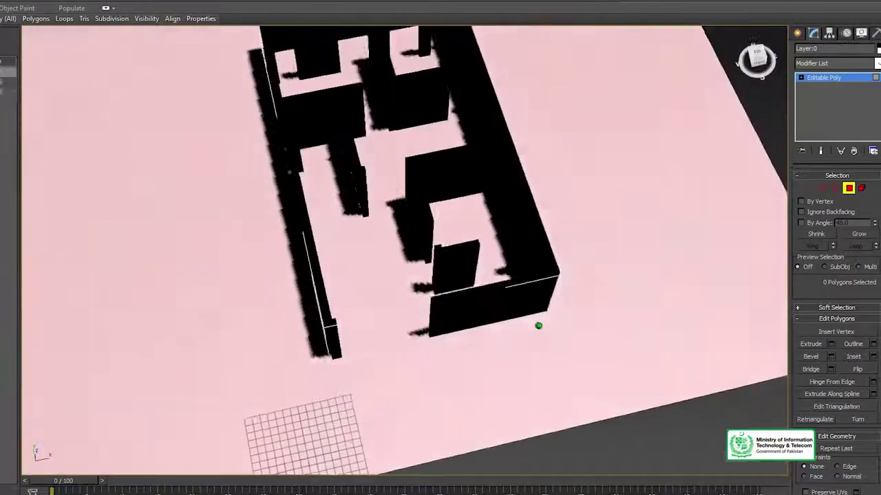
{"action": "left_click", "coordinate": [757, 62]}
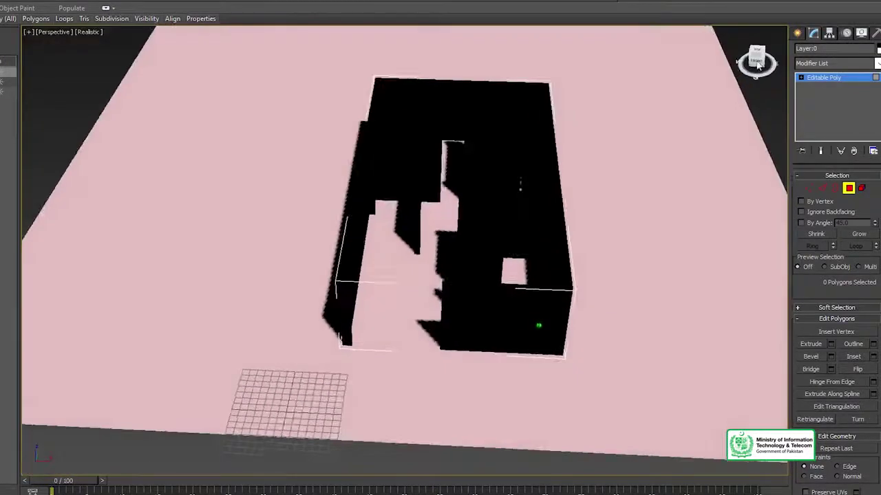
{"action": "middle_click_drag", "start_coordinate": [631, 197], "coordinate": [586, 176]}
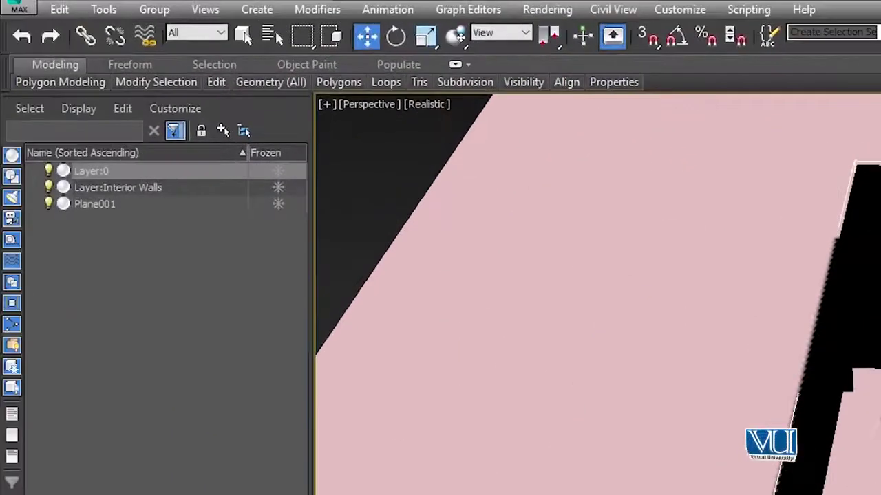
{"action": "left_click", "coordinate": [241, 40]}
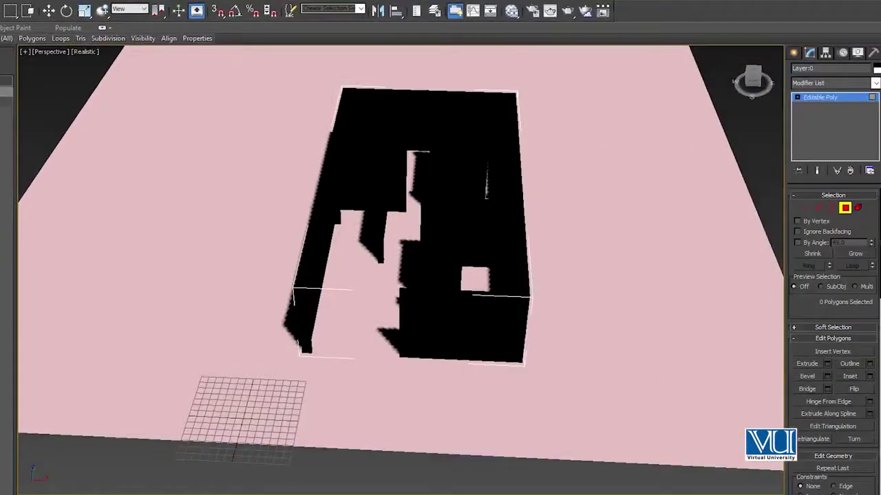
{"action": "scroll", "coordinate": [324, 220], "scroll_direction": "down", "scroll_amount": 5}
{"action": "scroll", "coordinate": [251, 208], "scroll_direction": "up", "scroll_amount": 1}
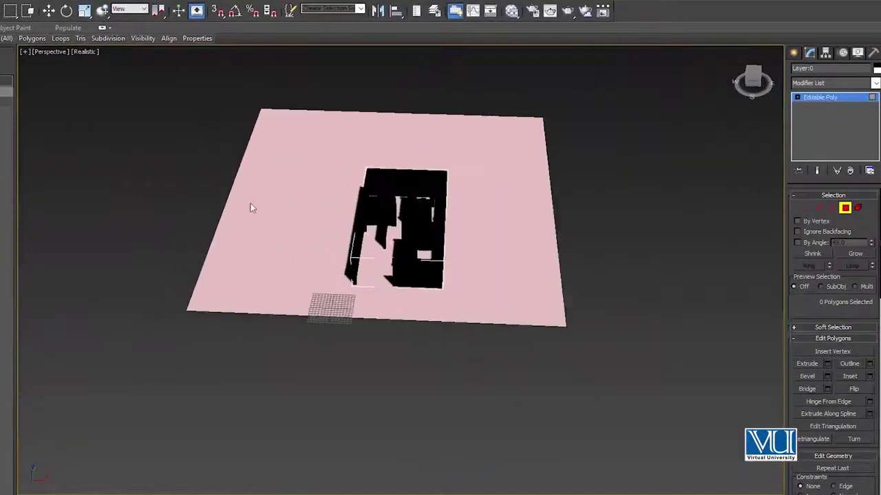
{"action": "left_click", "coordinate": [794, 53]}
{"action": "left_click", "coordinate": [487, 238]}
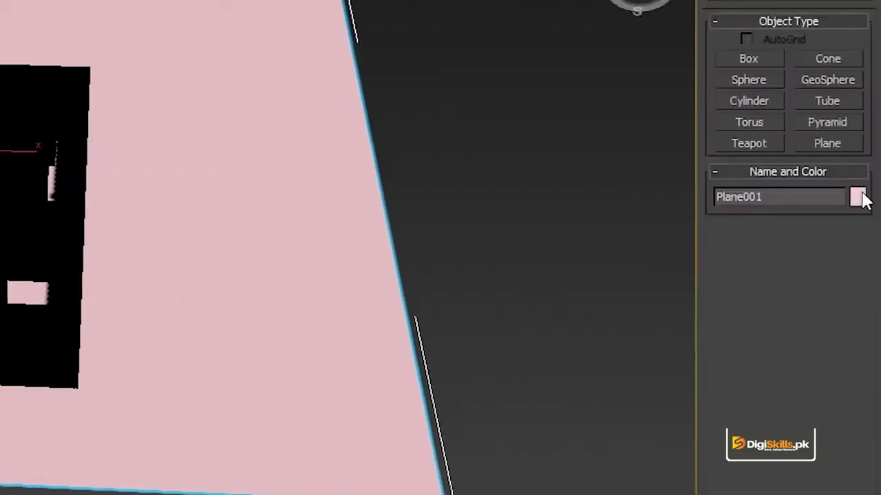
Recolour Plane001 green through its Object Color swatch.
{"action": "left_click", "coordinate": [858, 197]}
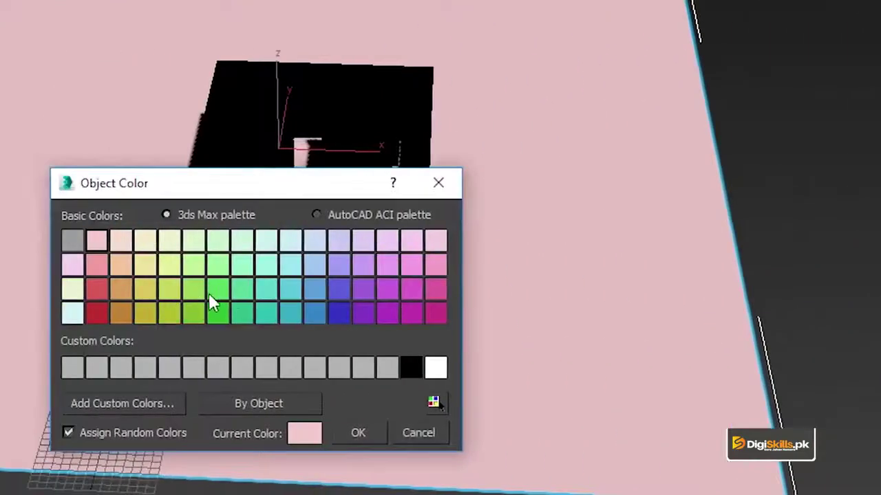
{"action": "left_click", "coordinate": [353, 435]}
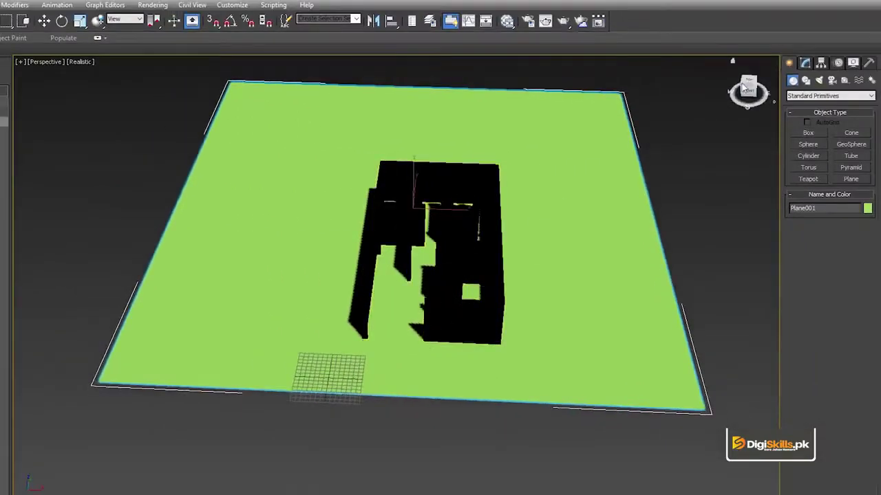
{"action": "left_click_drag", "start_coordinate": [743, 86], "coordinate": [392, 315]}
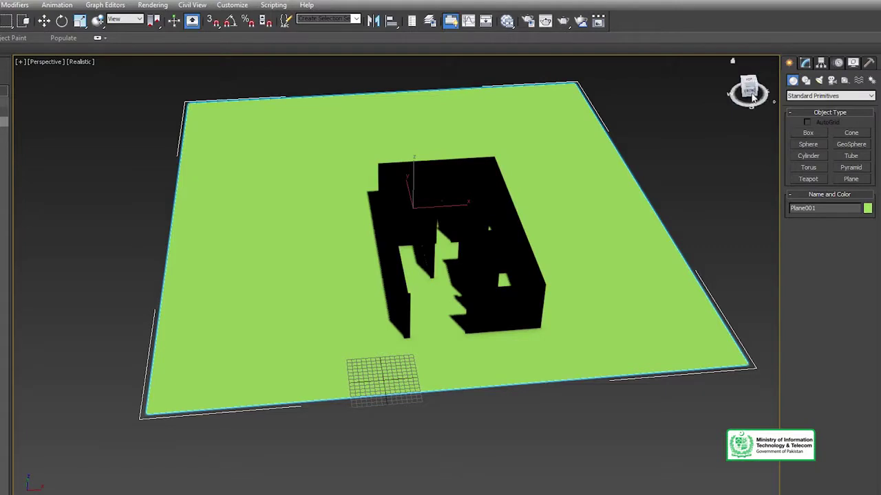
Zoom in and select the black wall model.
{"action": "scroll", "coordinate": [460, 259], "scroll_direction": "up", "scroll_amount": 3}
{"action": "scroll", "coordinate": [543, 291], "scroll_direction": "up", "scroll_amount": 3}
{"action": "scroll", "coordinate": [493, 372], "scroll_direction": "up", "scroll_amount": 2}
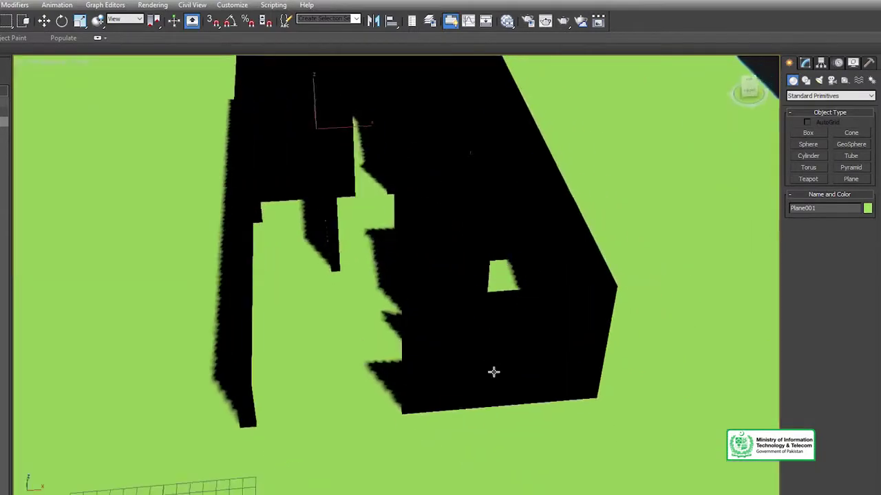
{"action": "left_click", "coordinate": [489, 355]}
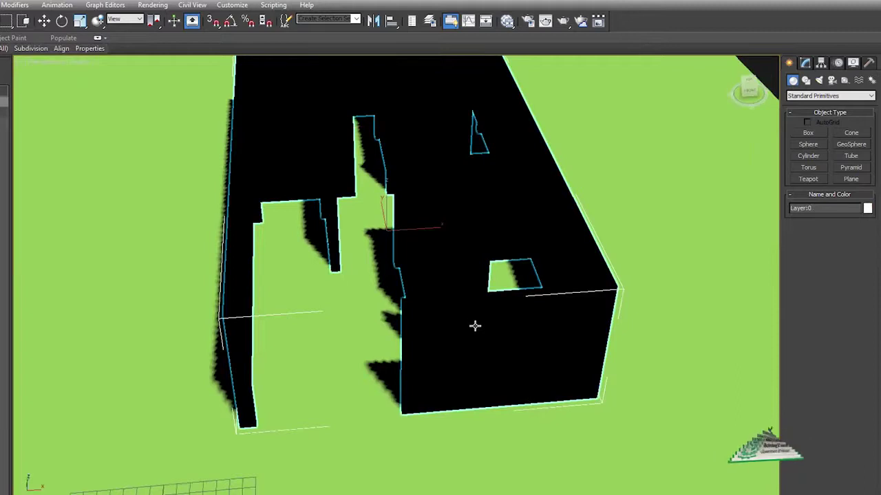
Level the view on the walls and open the Slate Material Editor with M.
{"action": "middle_click_drag", "start_coordinate": [386, 180], "coordinate": [386, 182], "text": "alt"}
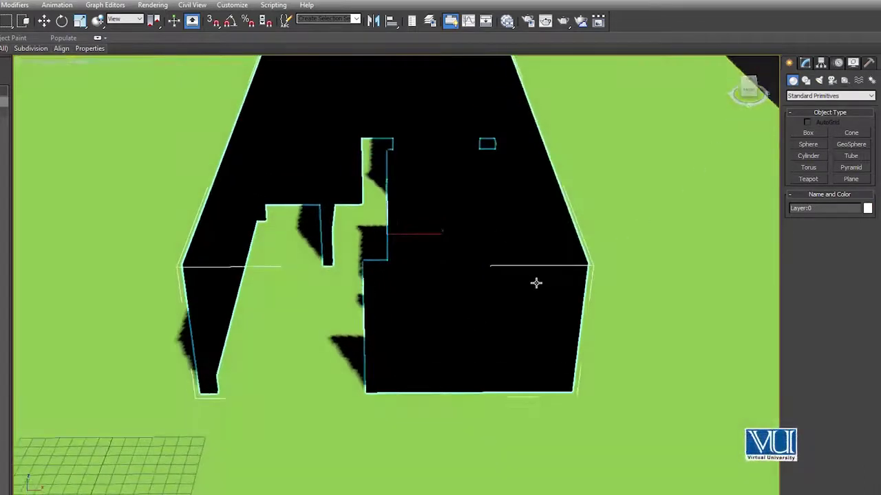
{"action": "scroll", "coordinate": [506, 304], "scroll_direction": "down", "scroll_amount": 3}
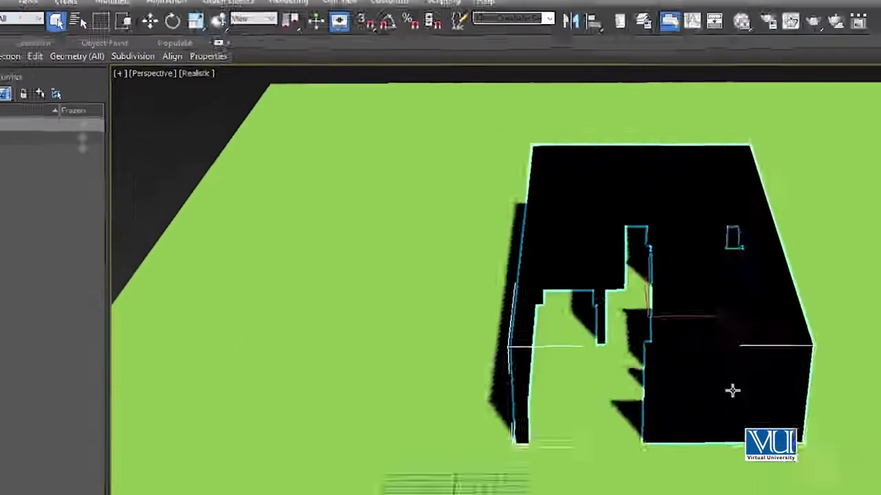
{"action": "key", "text": "m"}
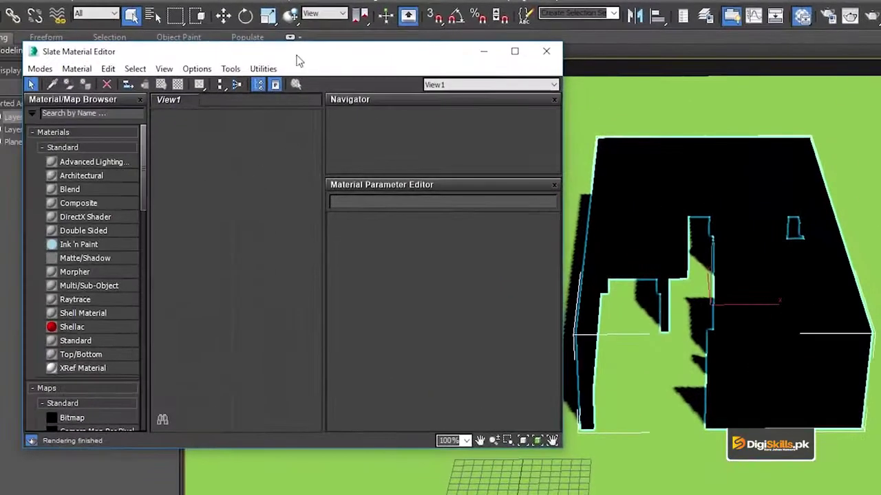
Drag a Bitmap map into View1, bringing up the D:\AutoCad\Materials\Brick texture files.
{"action": "left_click_drag", "start_coordinate": [299, 60], "coordinate": [466, 29]}
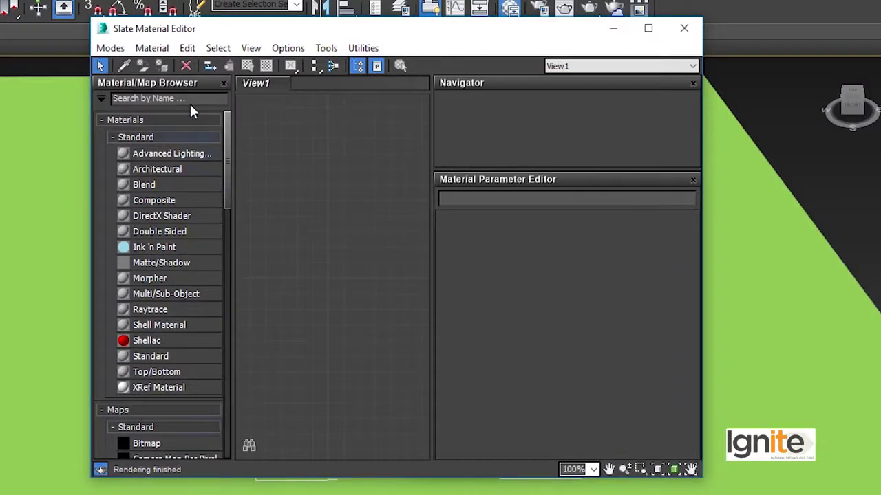
{"action": "scroll", "coordinate": [178, 193], "scroll_direction": "down", "scroll_amount": 5}
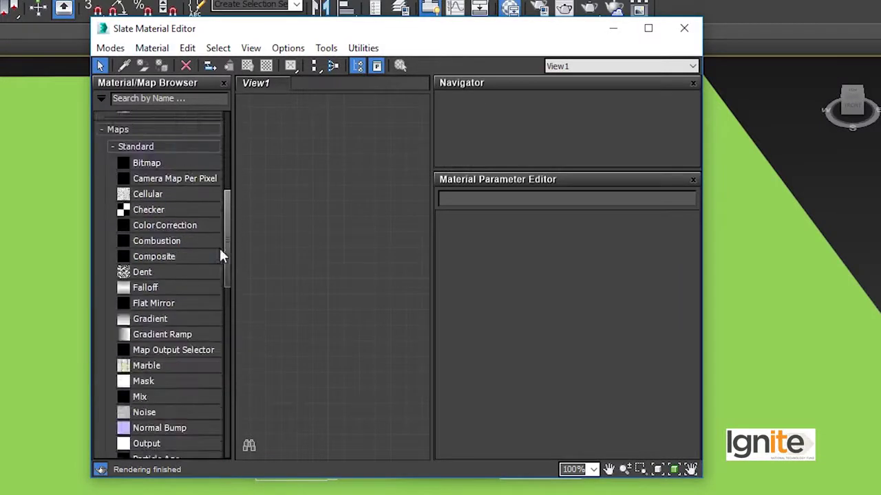
{"action": "scroll", "coordinate": [210, 206], "scroll_direction": "down", "scroll_amount": 5}
{"action": "scroll", "coordinate": [208, 207], "scroll_direction": "down", "scroll_amount": 5}
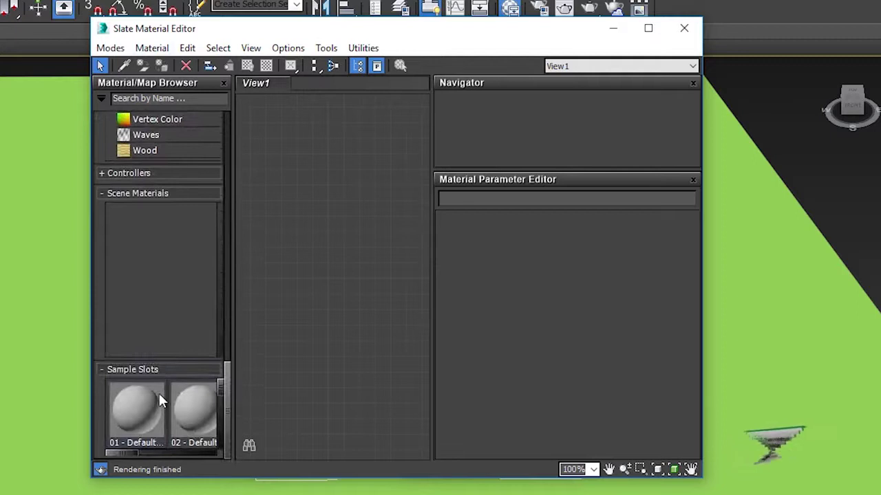
{"action": "scroll", "coordinate": [173, 340], "scroll_direction": "up", "scroll_amount": 5}
{"action": "scroll", "coordinate": [173, 342], "scroll_direction": "up", "scroll_amount": 5}
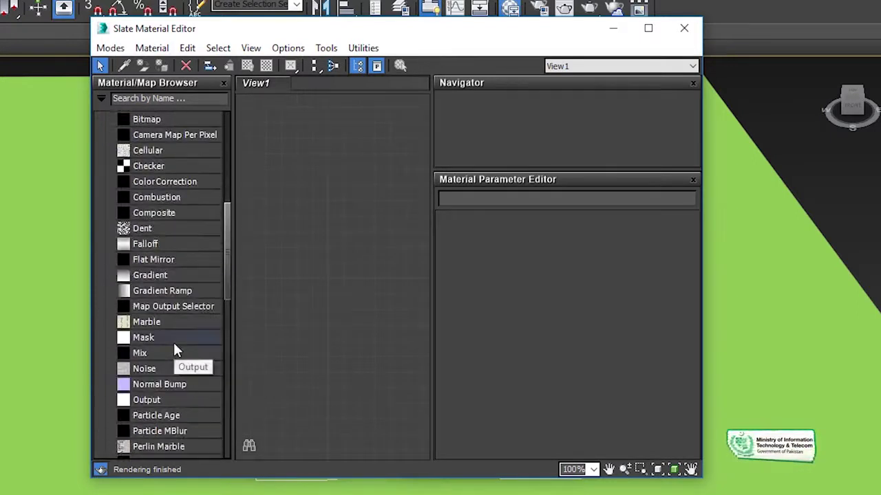
{"action": "scroll", "coordinate": [174, 342], "scroll_direction": "up", "scroll_amount": 5}
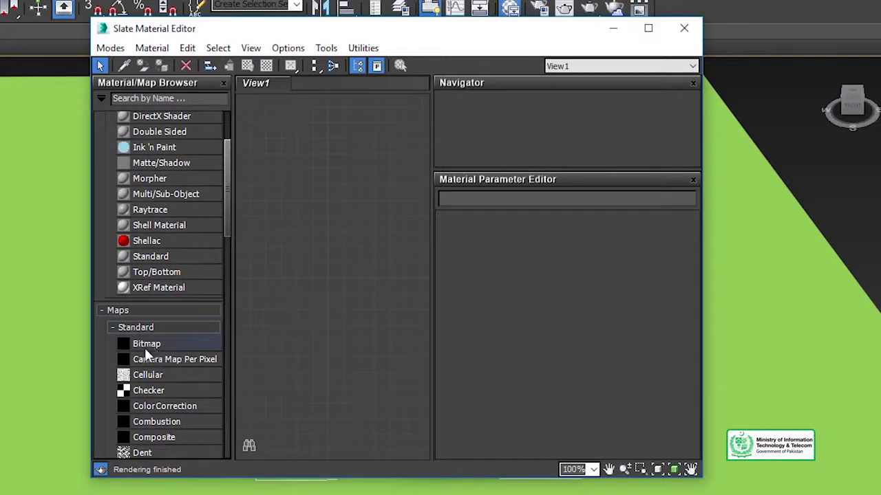
{"action": "left_click_drag", "start_coordinate": [146, 349], "coordinate": [255, 269]}
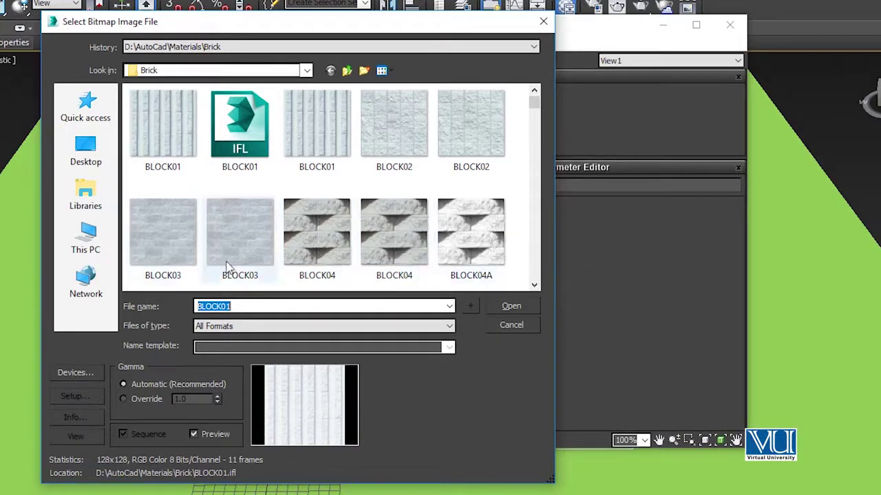
Load BLOCK10 into the new Map #1 bitmap node and move the editor off the building.
{"action": "scroll", "coordinate": [507, 137], "scroll_direction": "down", "scroll_amount": 1}
{"action": "scroll", "coordinate": [507, 138], "scroll_direction": "down", "scroll_amount": 1}
{"action": "scroll", "coordinate": [506, 137], "scroll_direction": "down", "scroll_amount": 1}
{"action": "left_click", "coordinate": [295, 236]}
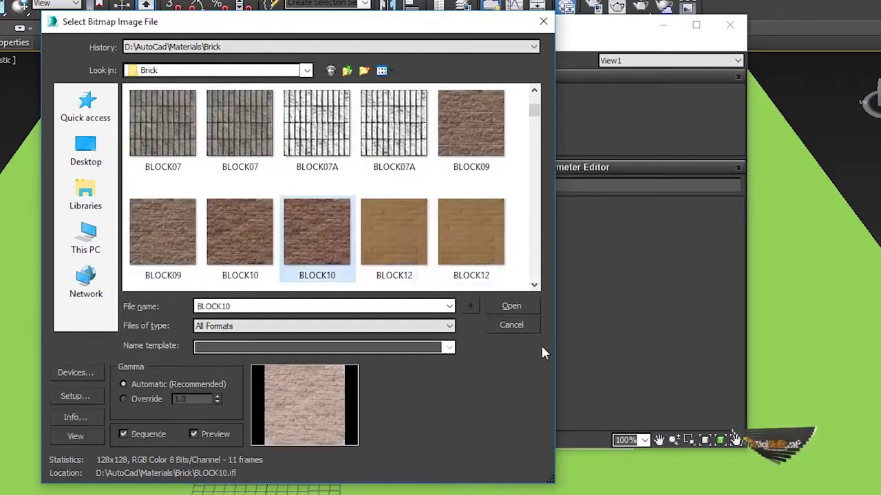
{"action": "left_click", "coordinate": [511, 306]}
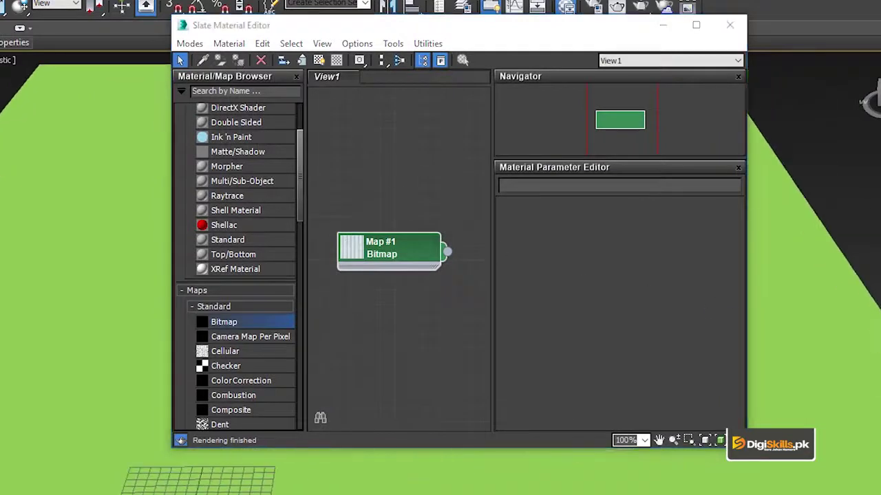
{"action": "mouse_move", "coordinate": [625, 38]}
{"action": "left_mouse_down"}
{"action": "mouse_move", "coordinate": [573, 37]}
{"action": "mouse_move", "coordinate": [245, 107]}
{"action": "left_mouse_up"}
{"action": "middle_click_drag", "start_coordinate": [787, 403], "coordinate": [802, 318]}
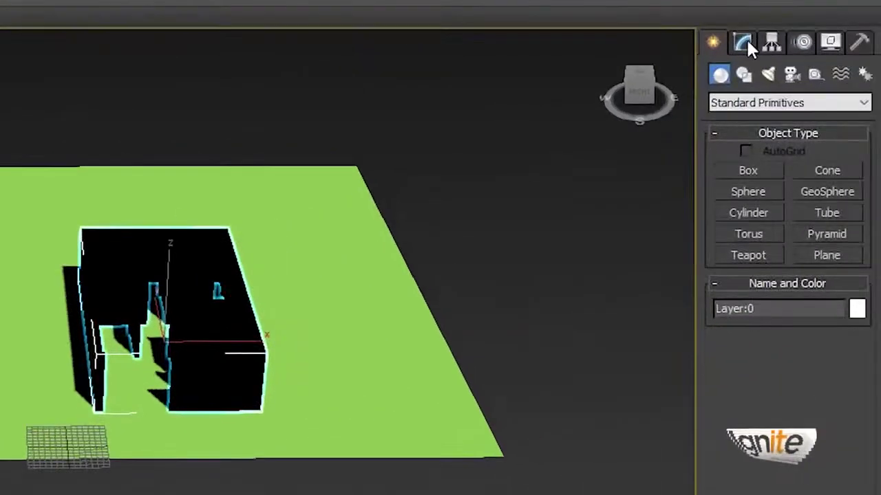
Enter Polygon sub-object mode on the wall model and select all polygons with Ctrl+A.
{"action": "left_click", "coordinate": [745, 37]}
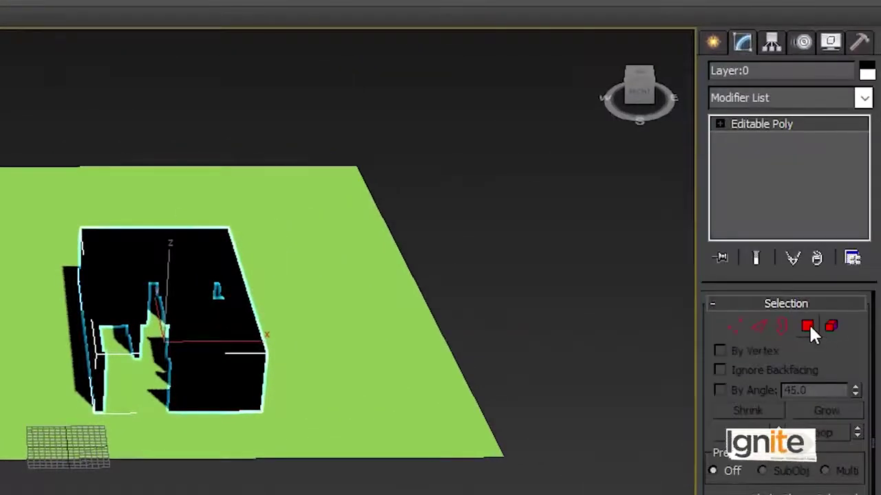
{"action": "left_click", "coordinate": [808, 327]}
{"action": "left_click", "coordinate": [201, 386]}
{"action": "key", "text": "ctrl+a"}
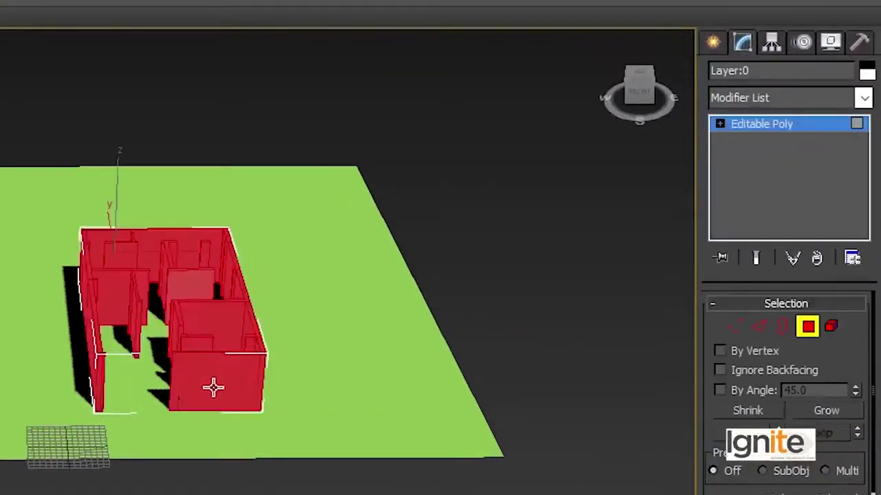
{"action": "middle_click_drag", "start_coordinate": [213, 388], "coordinate": [271, 423]}
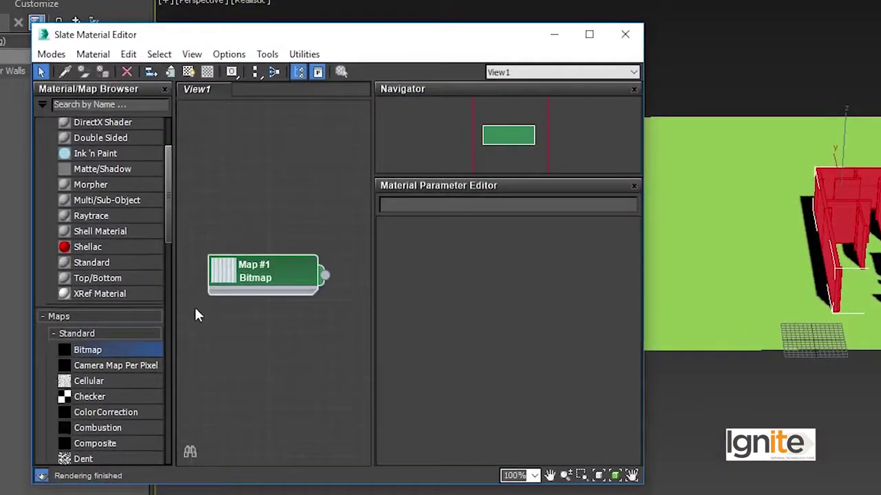
{"action": "scroll", "coordinate": [129, 271], "scroll_direction": "down", "scroll_amount": 3}
{"action": "scroll", "coordinate": [129, 270], "scroll_direction": "down", "scroll_amount": 5}
{"action": "scroll", "coordinate": [106, 318], "scroll_direction": "down", "scroll_amount": 3}
{"action": "scroll", "coordinate": [92, 401], "scroll_direction": "down", "scroll_amount": 3}
{"action": "scroll", "coordinate": [85, 416], "scroll_direction": "up", "scroll_amount": 3}
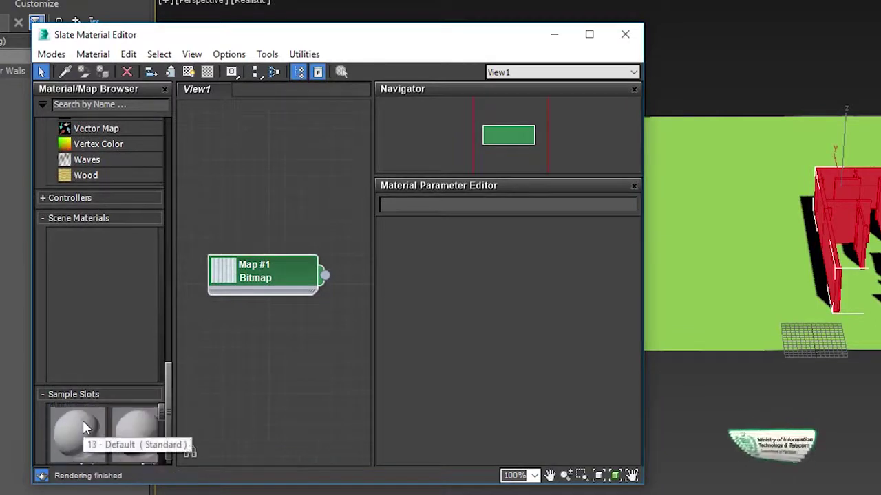
Give the 01 - Default material a Diffuse bitmap using BLOCK09 from the Brick folder.
{"action": "double_click", "coordinate": [83, 421]}
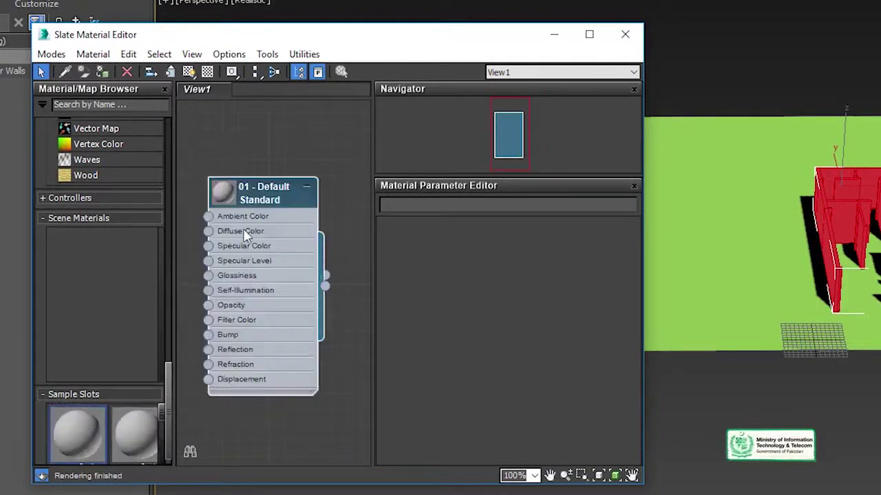
{"action": "double_click", "coordinate": [258, 234]}
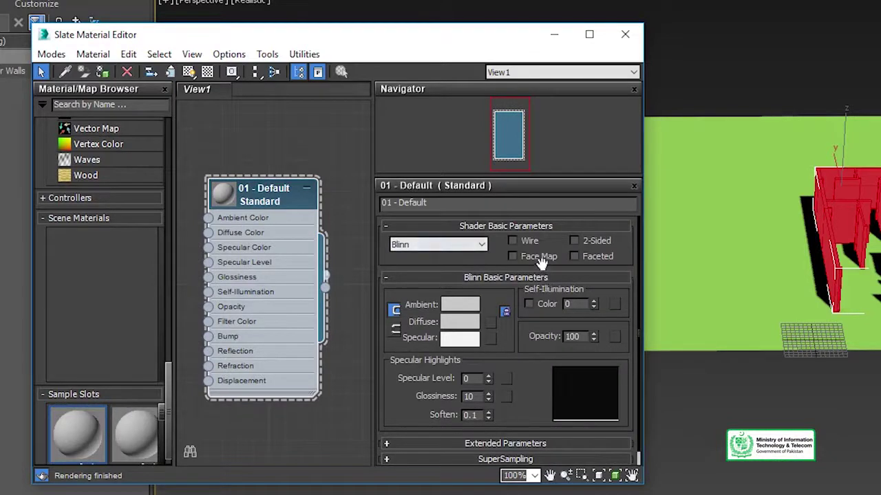
{"action": "left_click", "coordinate": [495, 325]}
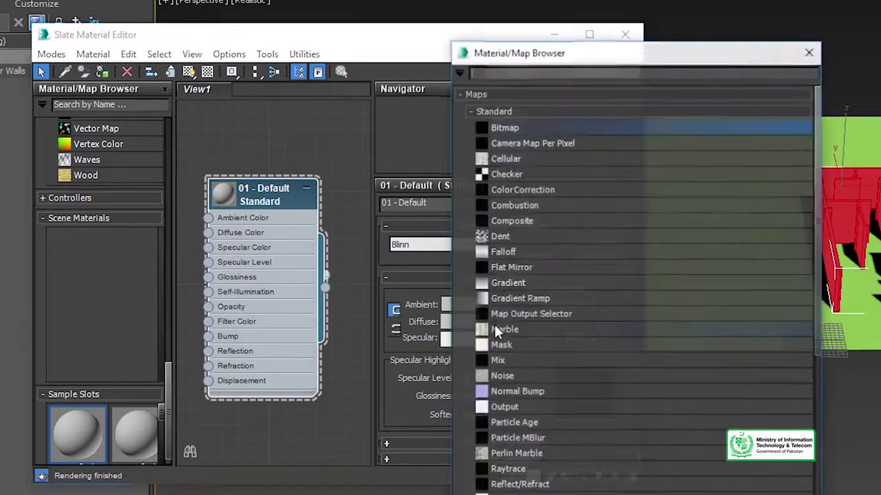
{"action": "double_click", "coordinate": [503, 129]}
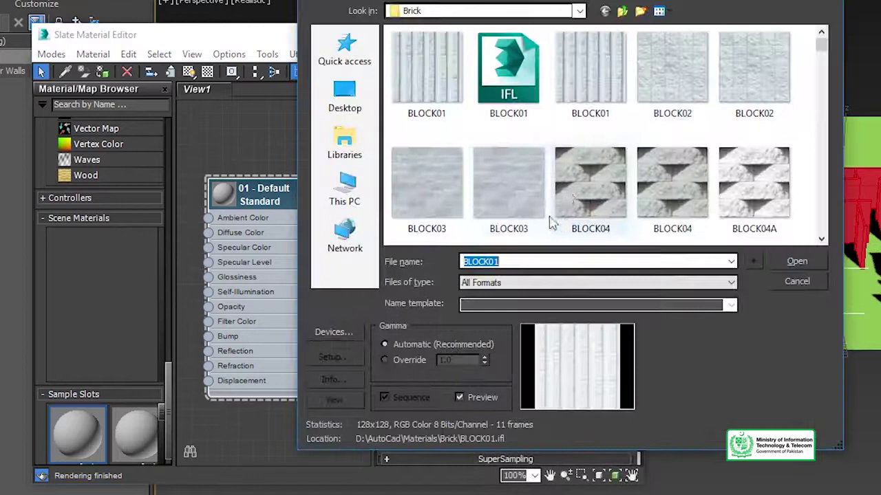
{"action": "scroll", "coordinate": [671, 192], "scroll_direction": "down", "scroll_amount": 3}
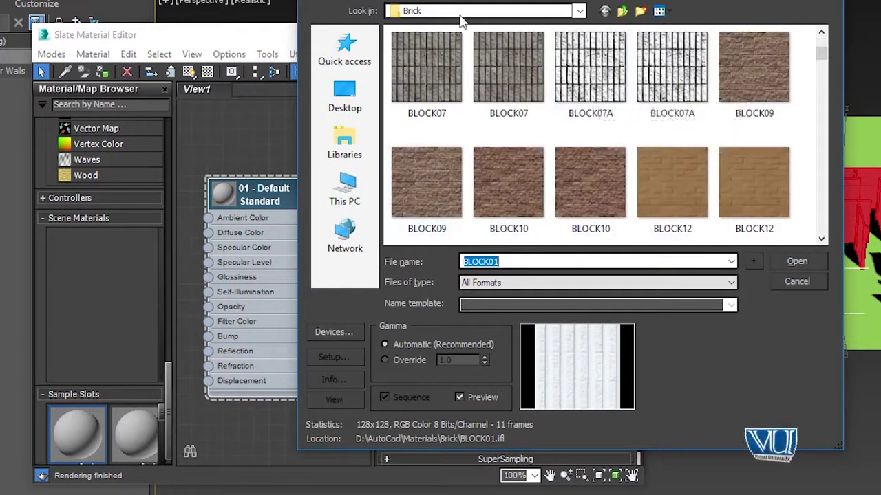
{"action": "mouse_move", "coordinate": [754, 67]}
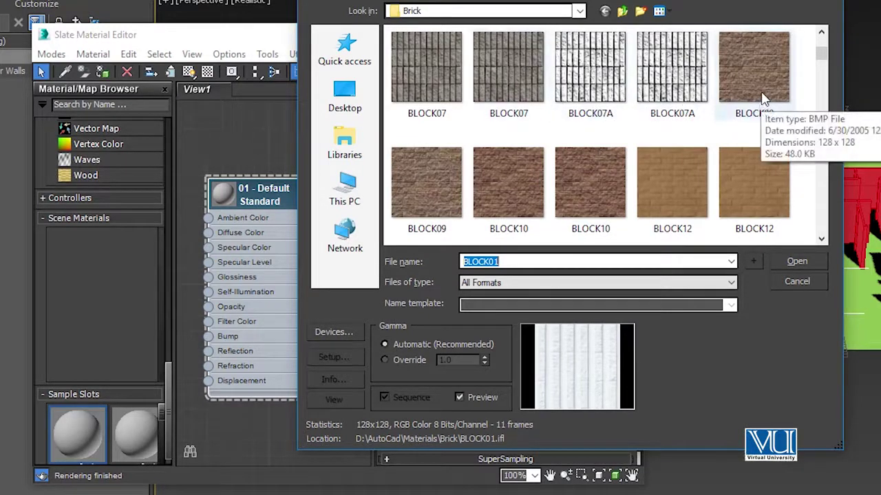
{"action": "left_click", "coordinate": [756, 69]}
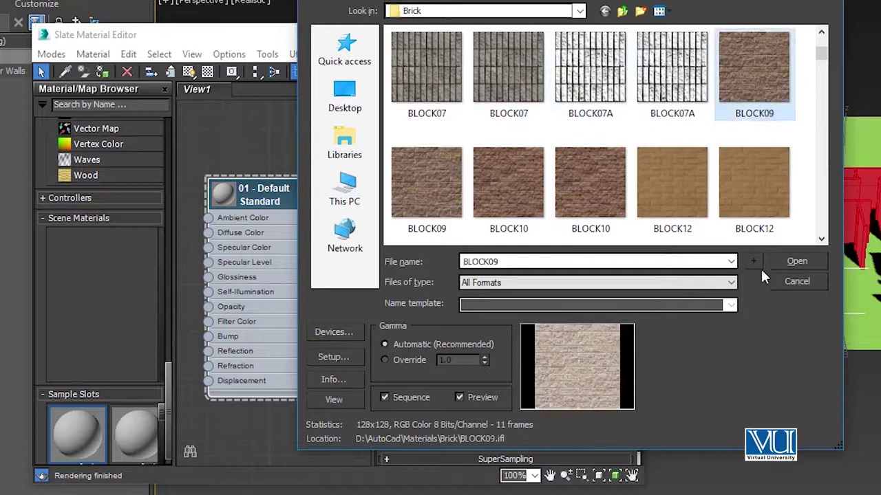
{"action": "left_click", "coordinate": [795, 262]}
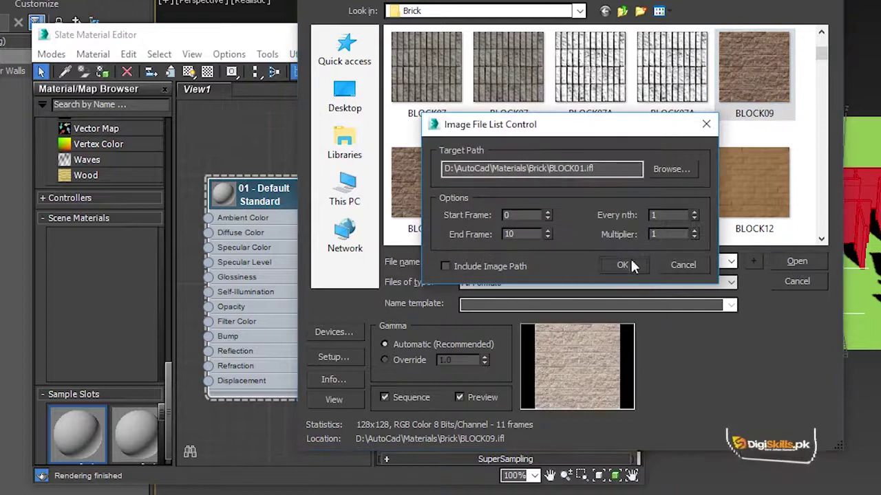
{"action": "left_click", "coordinate": [629, 261]}
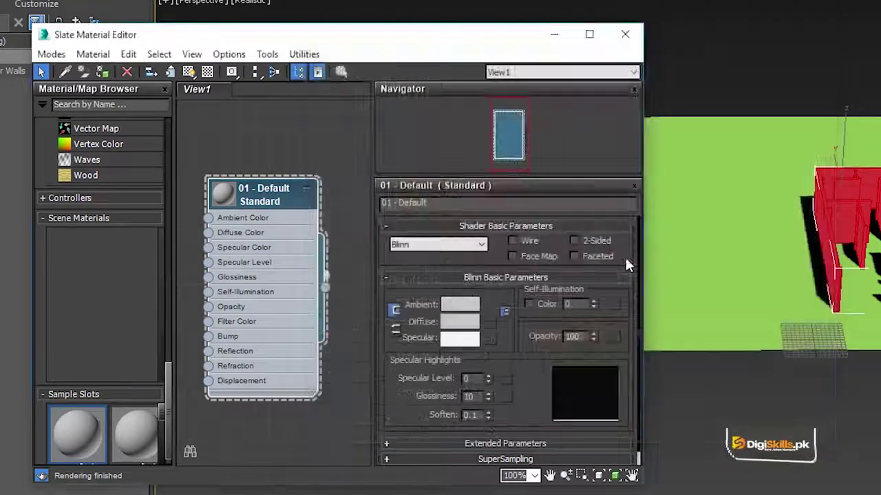
Assign 01 - Default to the selected walls, show it shaded in the viewport, and close the editor.
{"action": "left_click", "coordinate": [104, 75]}
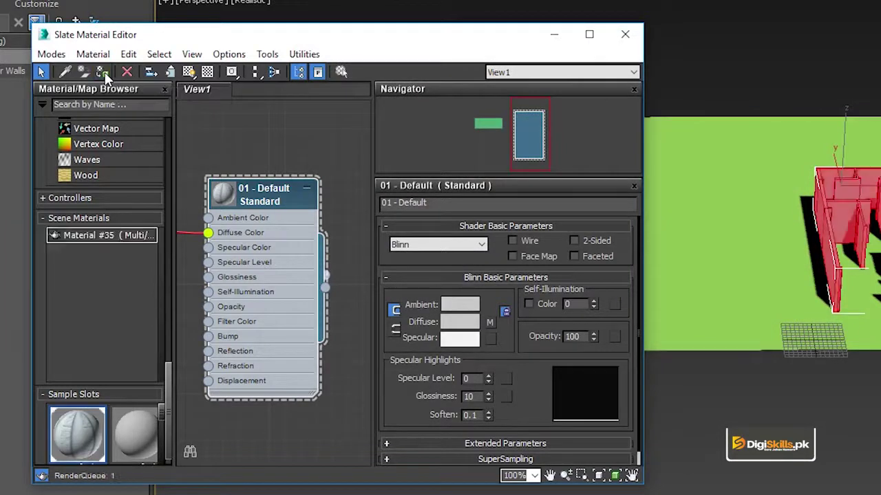
{"action": "left_click", "coordinate": [188, 71]}
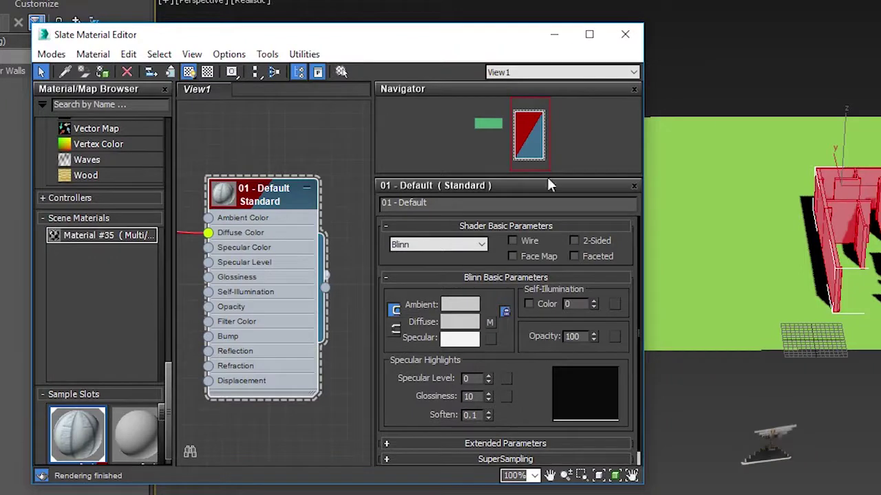
{"action": "left_click", "coordinate": [625, 33]}
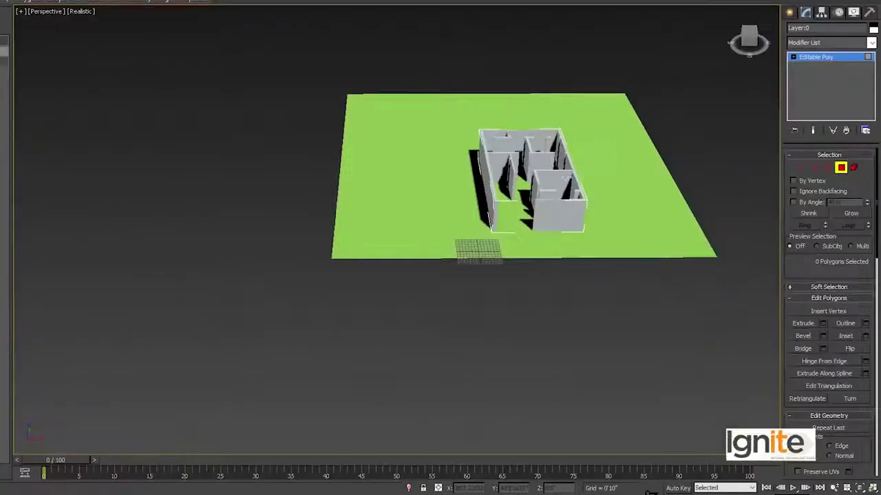
Zoom and orbit in close to the house front, then select the front exterior wall polygon.
{"action": "scroll", "coordinate": [534, 202], "scroll_direction": "up", "scroll_amount": 2}
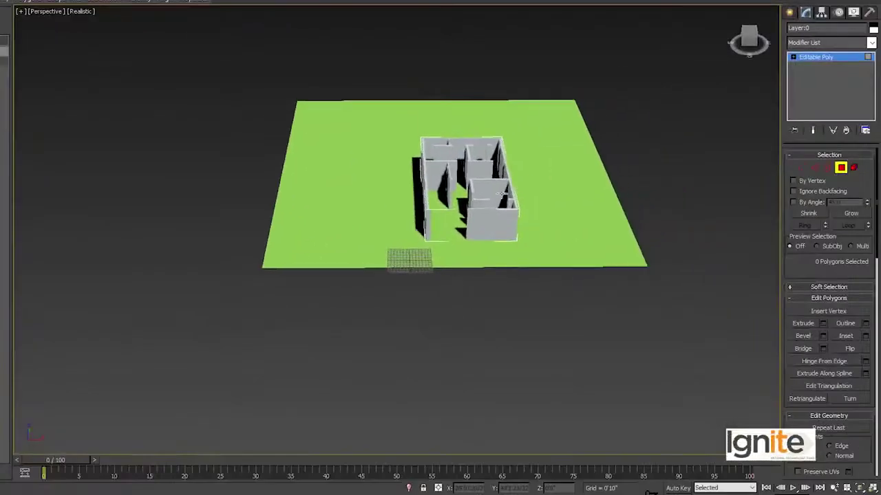
{"action": "scroll", "coordinate": [534, 201], "scroll_direction": "up", "scroll_amount": 3}
{"action": "middle_click_drag", "start_coordinate": [567, 185], "coordinate": [559, 208]}
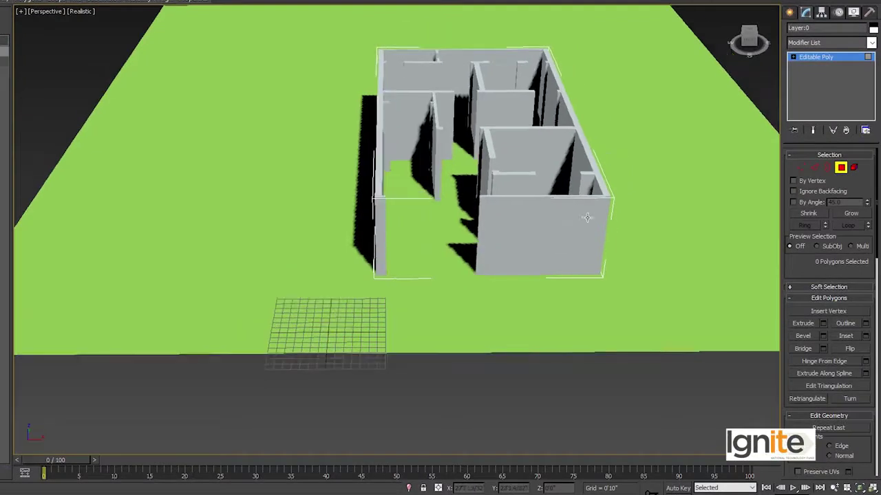
{"action": "left_click_drag", "start_coordinate": [750, 35], "coordinate": [754, 42]}
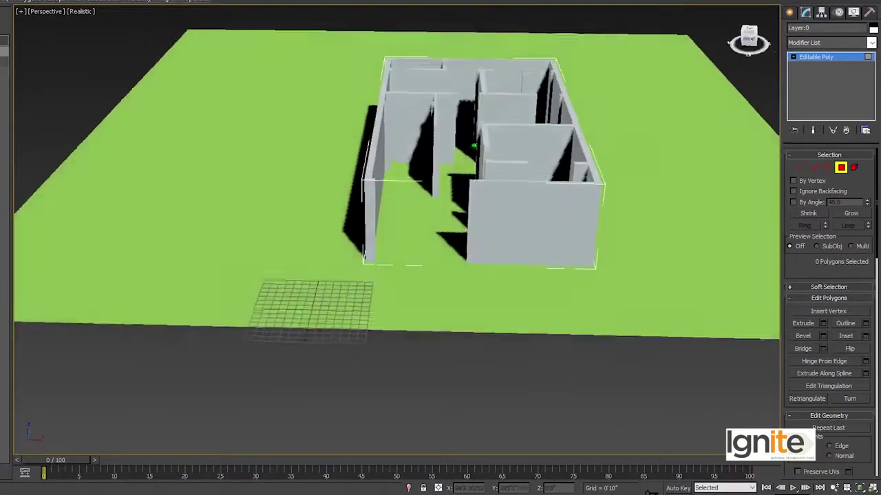
{"action": "scroll", "coordinate": [543, 213], "scroll_direction": "up", "scroll_amount": 5}
{"action": "scroll", "coordinate": [543, 213], "scroll_direction": "down", "scroll_amount": 3}
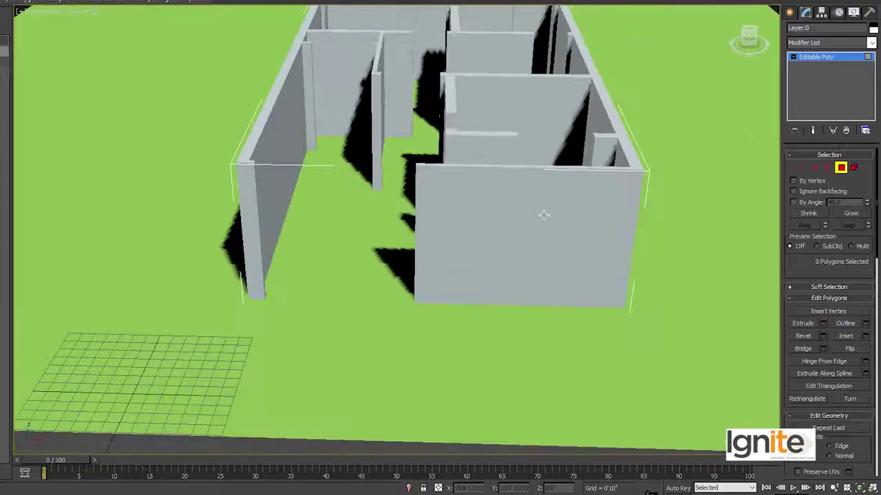
{"action": "scroll", "coordinate": [543, 213], "scroll_direction": "down", "scroll_amount": 4}
{"action": "scroll", "coordinate": [597, 209], "scroll_direction": "up", "scroll_amount": 2}
{"action": "mouse_move", "coordinate": [597, 209]}
{"action": "middle_mouse_down"}
{"action": "mouse_move", "coordinate": [566, 222]}
{"action": "mouse_move", "coordinate": [562, 210]}
{"action": "middle_mouse_up"}
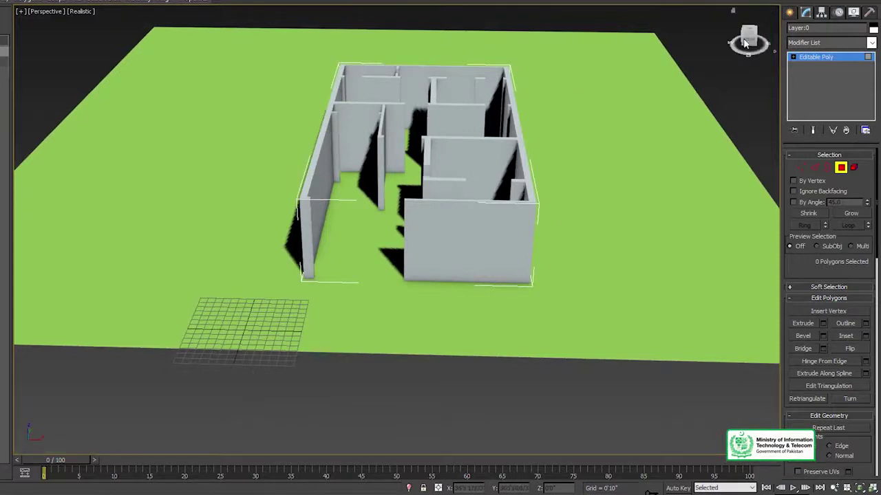
{"action": "left_click_drag", "start_coordinate": [745, 43], "coordinate": [746, 54]}
{"action": "scroll", "coordinate": [448, 191], "scroll_direction": "up", "scroll_amount": 2}
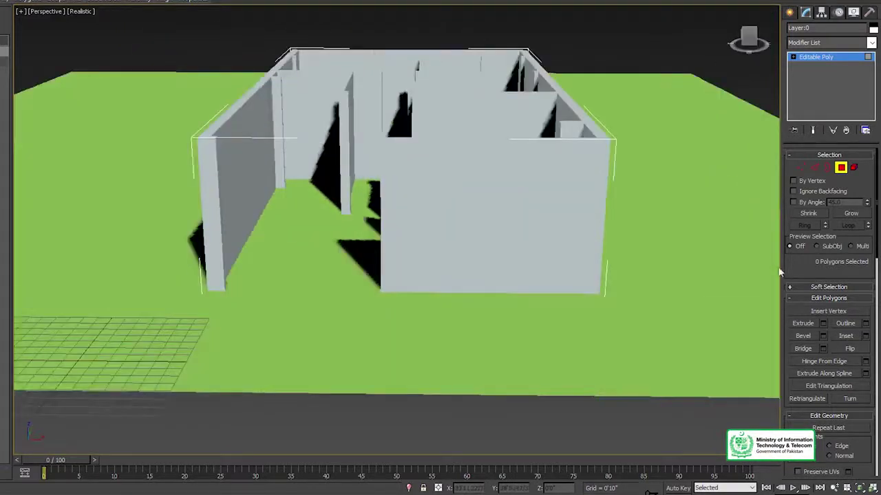
{"action": "left_click", "coordinate": [467, 199]}
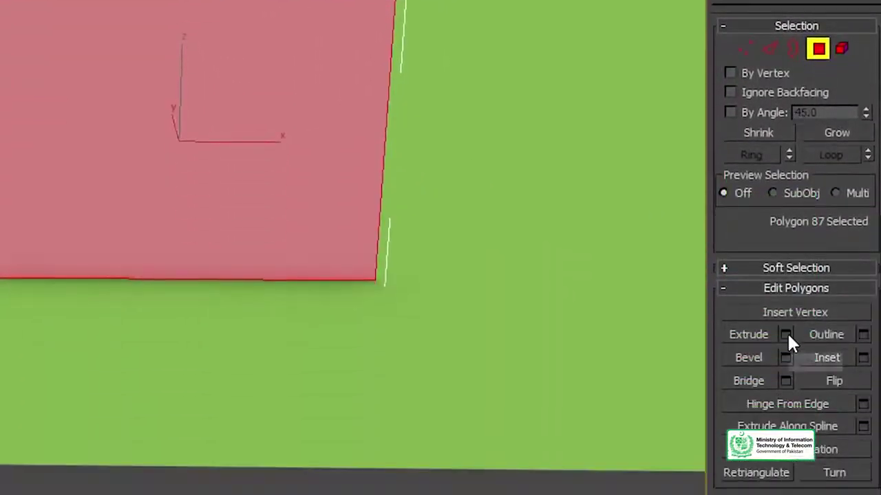
Turn on Slice Plane in Edit Geometry so it cuts across the front wall face.
{"action": "scroll", "coordinate": [787, 331], "scroll_direction": "down", "scroll_amount": 2}
{"action": "scroll", "coordinate": [787, 331], "scroll_direction": "down", "scroll_amount": 3}
{"action": "scroll", "coordinate": [787, 334], "scroll_direction": "down", "scroll_amount": 1}
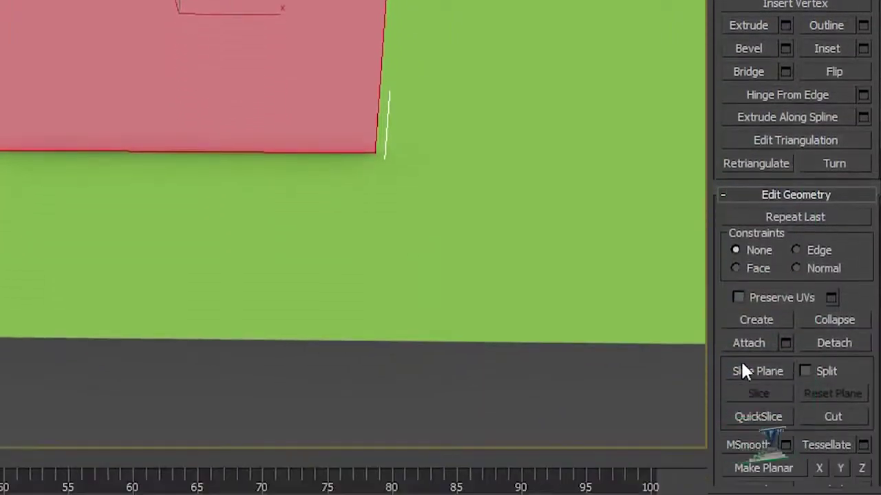
{"action": "left_click", "coordinate": [779, 372]}
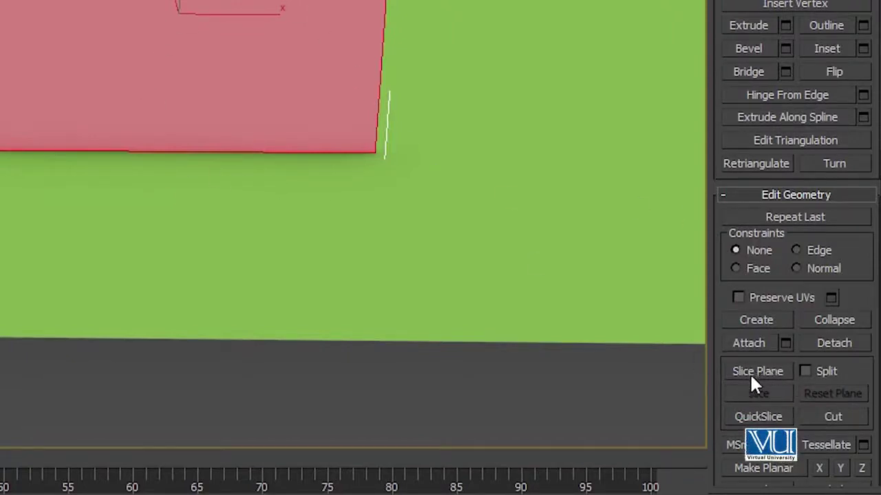
{"action": "left_click", "coordinate": [750, 373]}
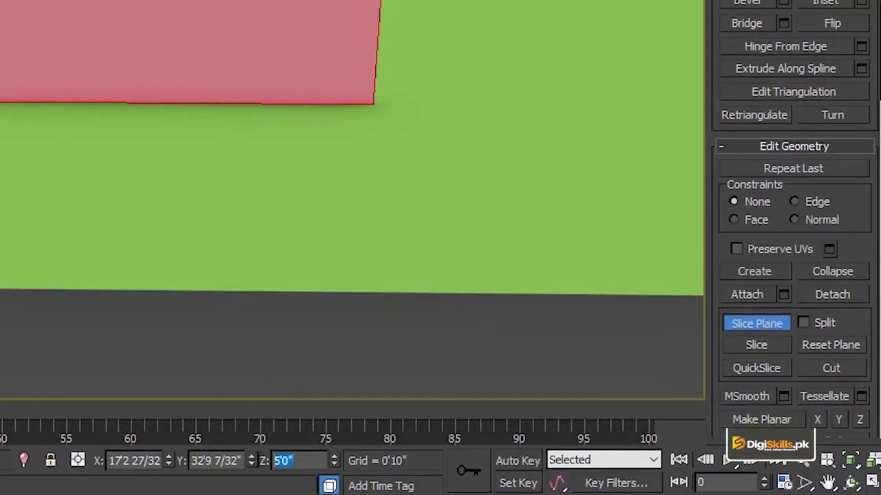
Slice the front wall at Z = 3', then reset the slice plane and set its height to 9'.
{"action": "type", "text": "3"}
{"action": "key", "text": "Return"}
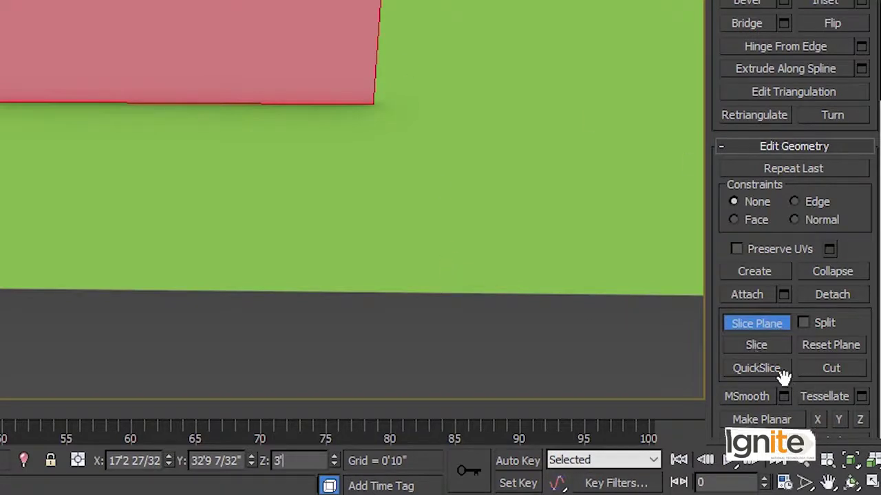
{"action": "left_click", "coordinate": [755, 345]}
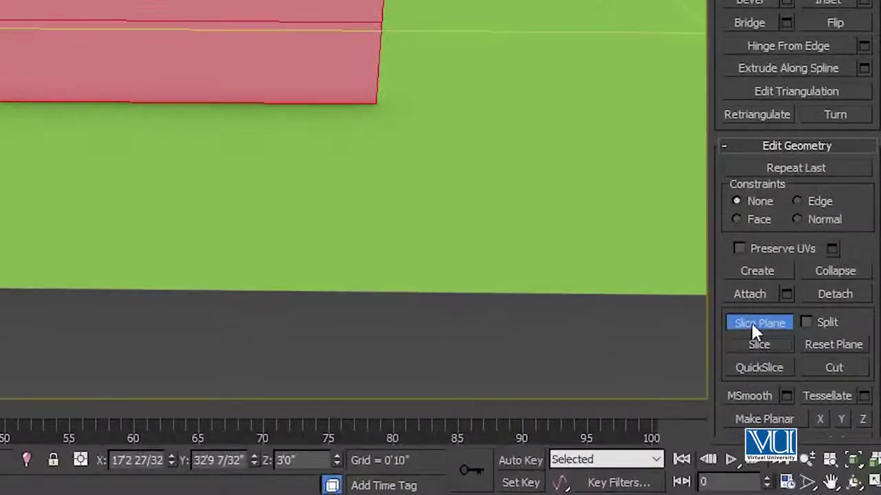
{"action": "left_click", "coordinate": [754, 317]}
{"action": "left_click", "coordinate": [755, 317]}
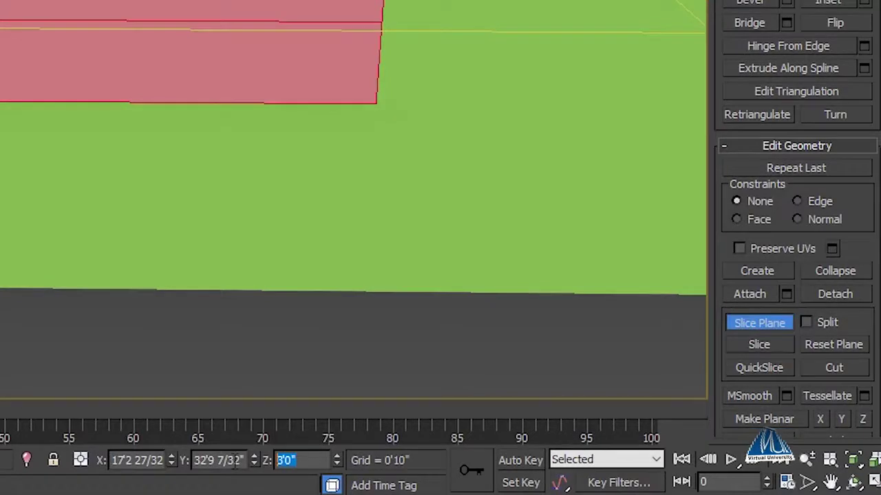
{"action": "type", "text": "9"}
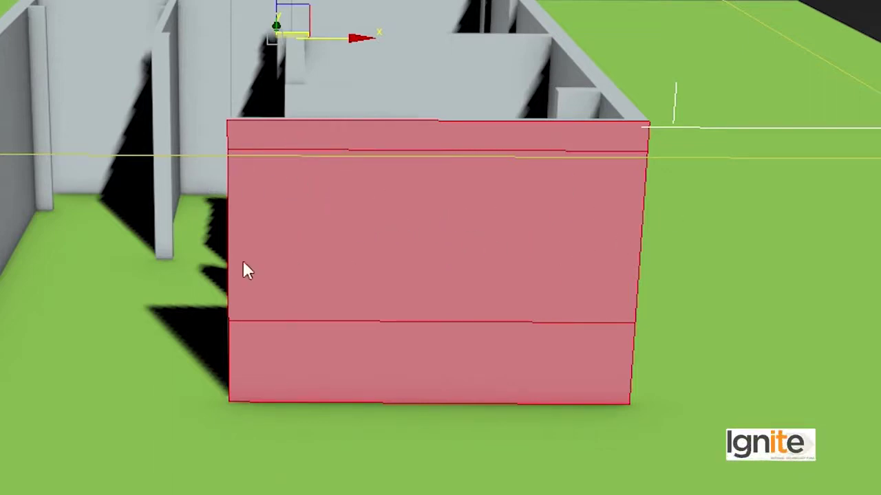
Rotate the slice plane about the vertical axis to line up with the front wall.
{"action": "middle_click_drag", "start_coordinate": [789, 199], "coordinate": [675, 214]}
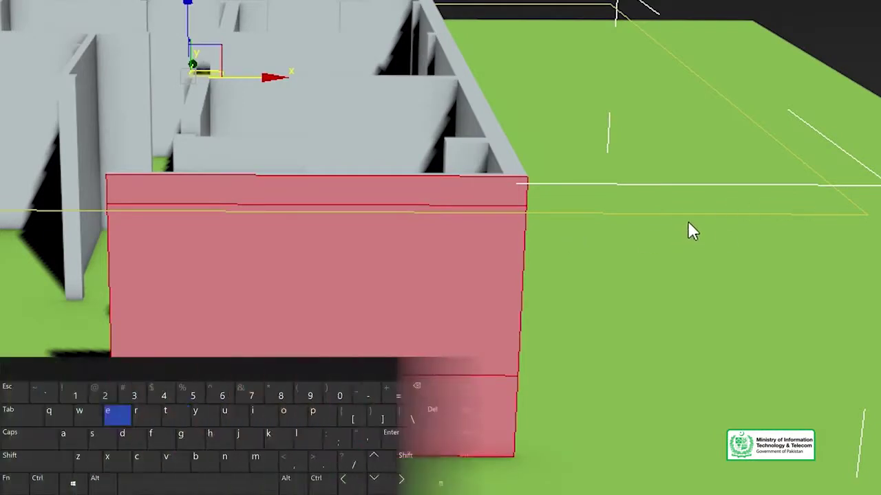
{"action": "key", "text": "e"}
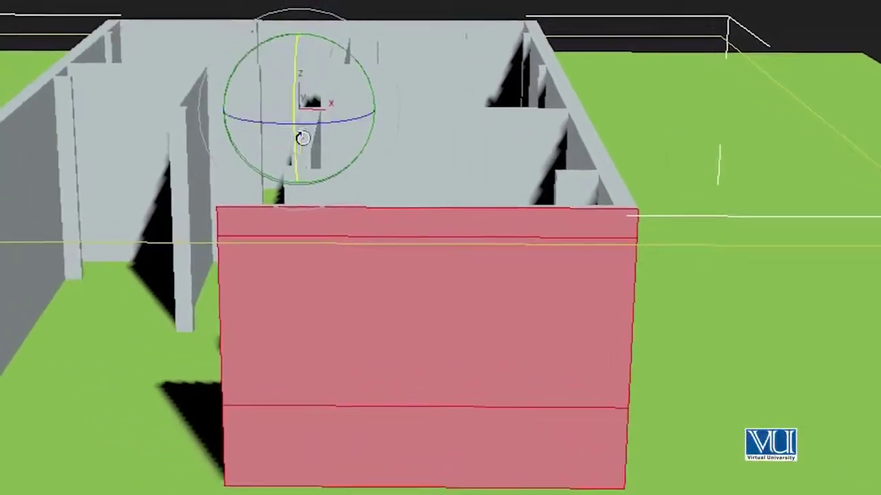
{"action": "middle_click_drag", "start_coordinate": [275, 180], "coordinate": [390, 295]}
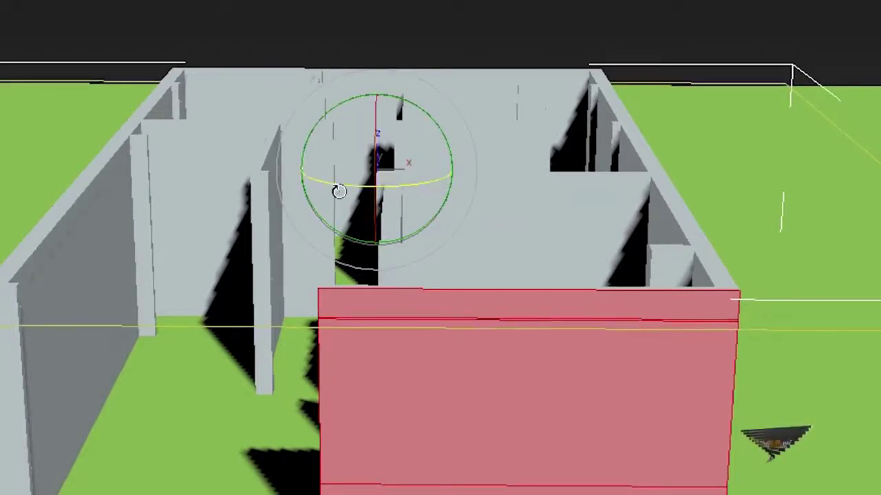
{"action": "left_click_drag", "start_coordinate": [342, 187], "coordinate": [360, 166]}
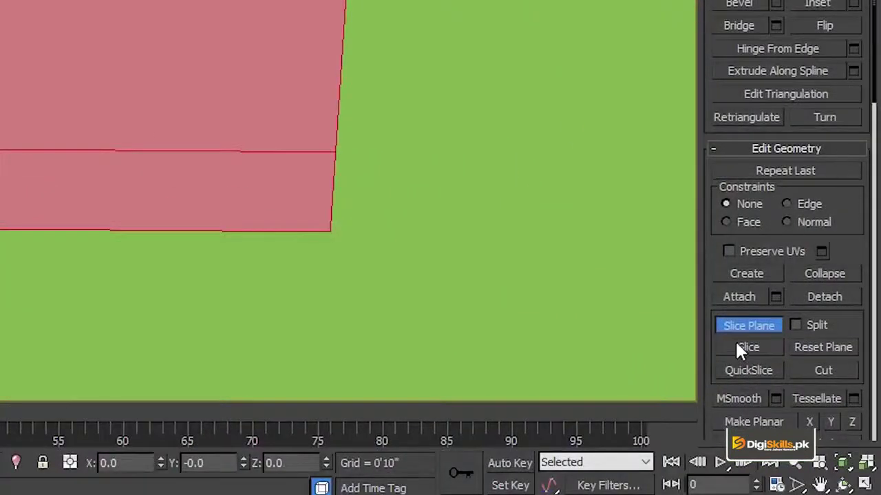
Cut the wall at the 9' height and start turning the slice plane upright.
{"action": "left_click", "coordinate": [739, 331]}
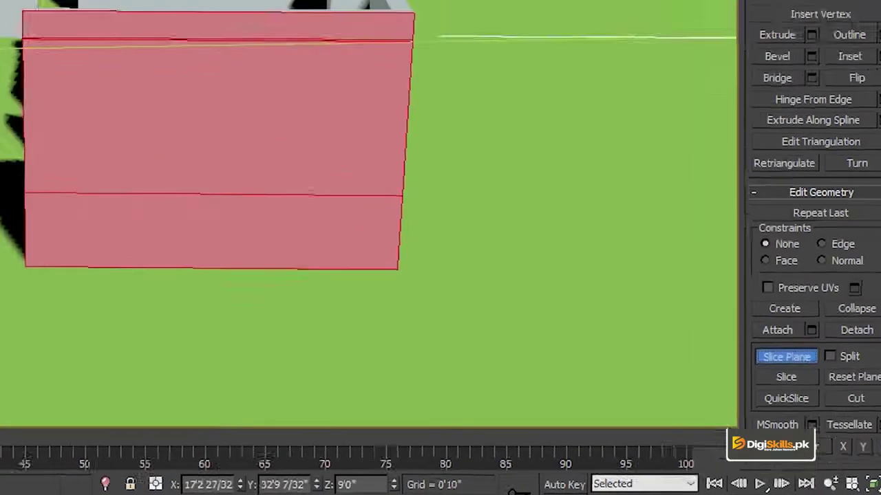
{"action": "key", "text": "e"}
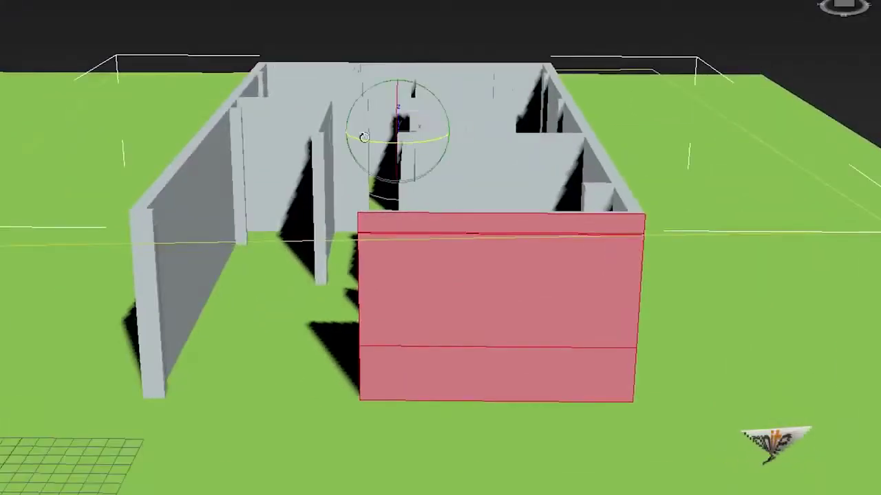
{"action": "mouse_move", "coordinate": [360, 141]}
{"action": "left_mouse_down"}
{"action": "mouse_move", "coordinate": [373, 162]}
{"action": "mouse_move", "coordinate": [449, 199]}
{"action": "mouse_move", "coordinate": [580, 218]}
{"action": "mouse_move", "coordinate": [661, 196]}
{"action": "mouse_move", "coordinate": [643, 181]}
{"action": "mouse_move", "coordinate": [637, 188]}
{"action": "mouse_move", "coordinate": [679, 181]}
{"action": "mouse_move", "coordinate": [660, 138]}
{"action": "left_mouse_up"}
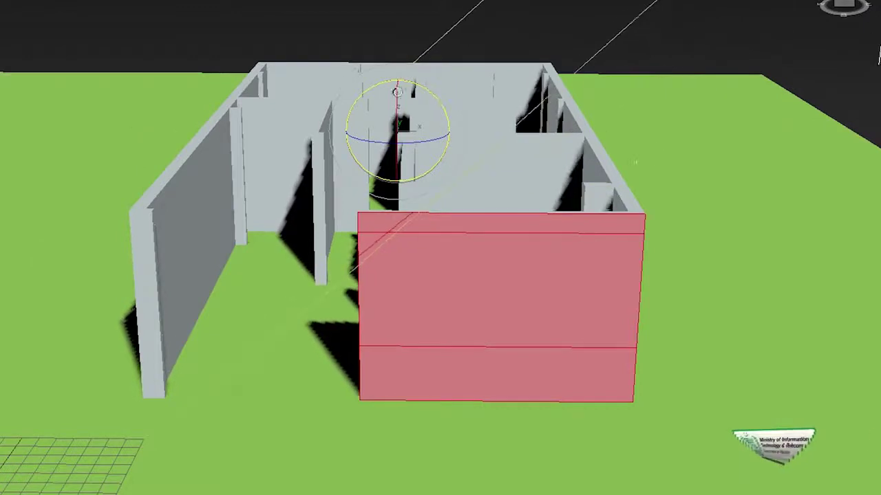
{"action": "scroll", "coordinate": [602, 75], "scroll_direction": "down", "scroll_amount": 5}
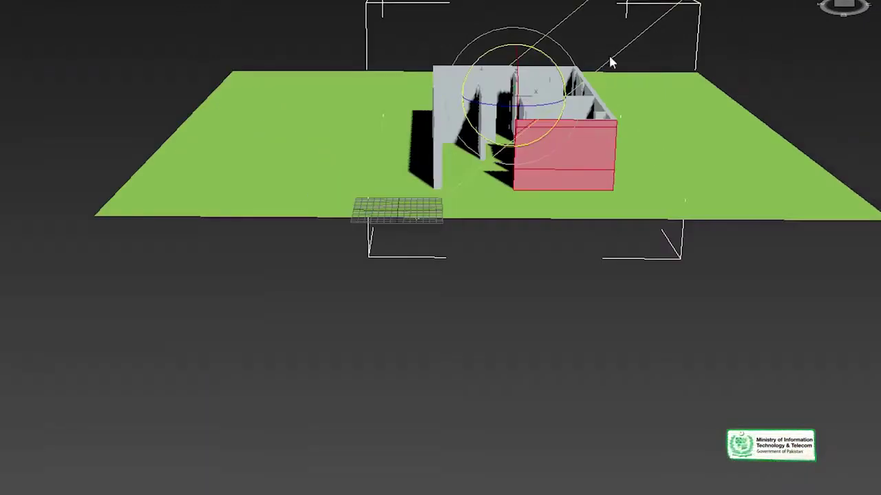
{"action": "mouse_move", "coordinate": [620, 55]}
{"action": "left_mouse_down"}
{"action": "mouse_move", "coordinate": [489, 63]}
{"action": "mouse_move", "coordinate": [537, 85]}
{"action": "left_mouse_up"}
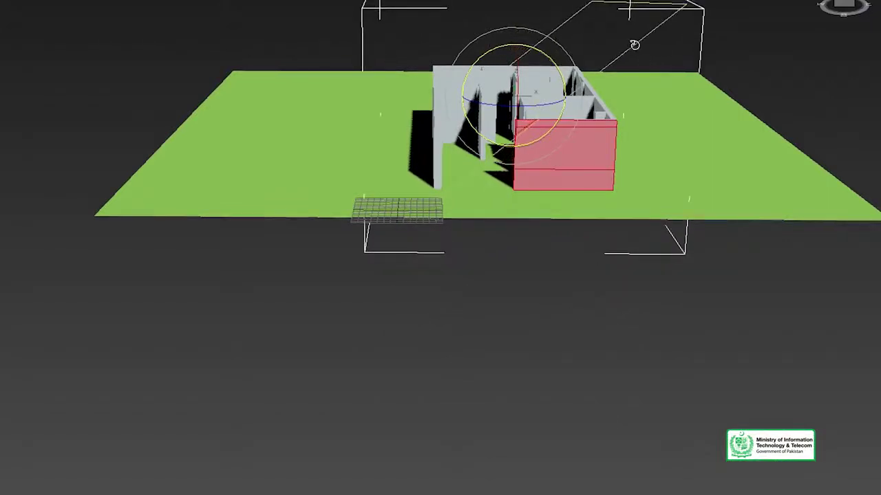
{"action": "left_click_drag", "start_coordinate": [628, 45], "coordinate": [507, 31]}
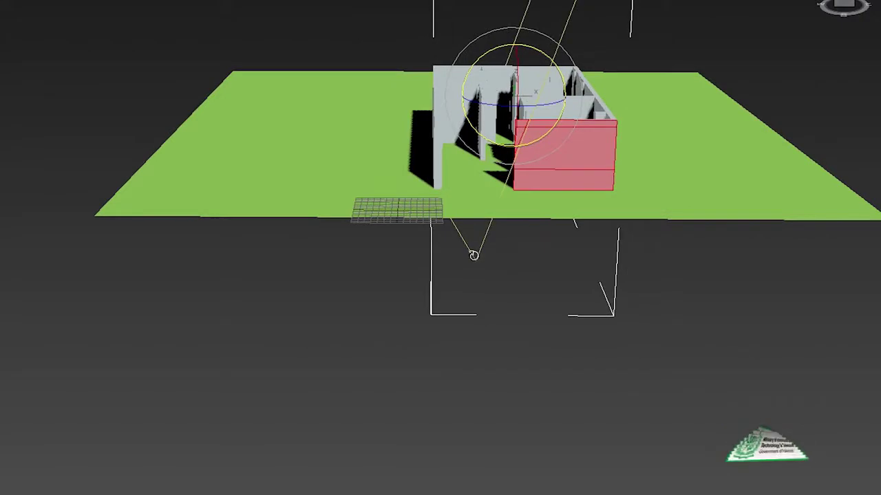
{"action": "left_click_drag", "start_coordinate": [533, 198], "coordinate": [528, 205]}
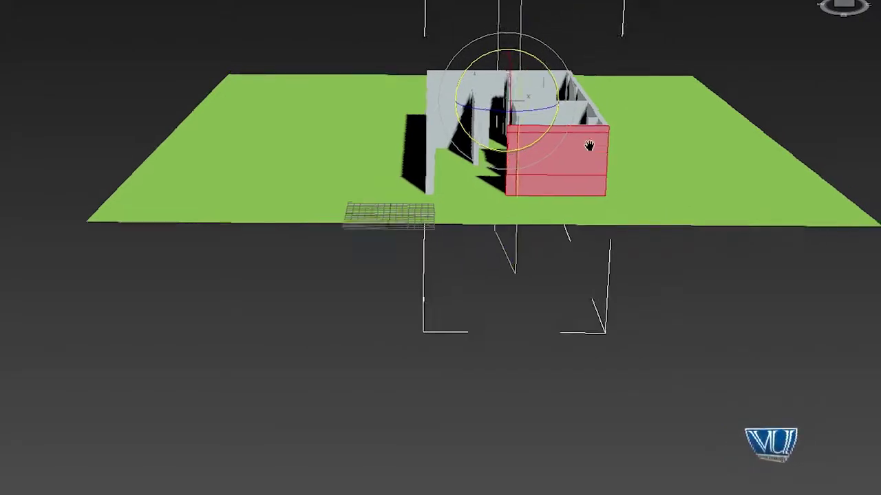
Fine-tune the vertical slice plane's angle and slide it to the wall's right side.
{"action": "scroll", "coordinate": [504, 231], "scroll_direction": "up", "scroll_amount": 2}
{"action": "scroll", "coordinate": [479, 231], "scroll_direction": "up", "scroll_amount": 4}
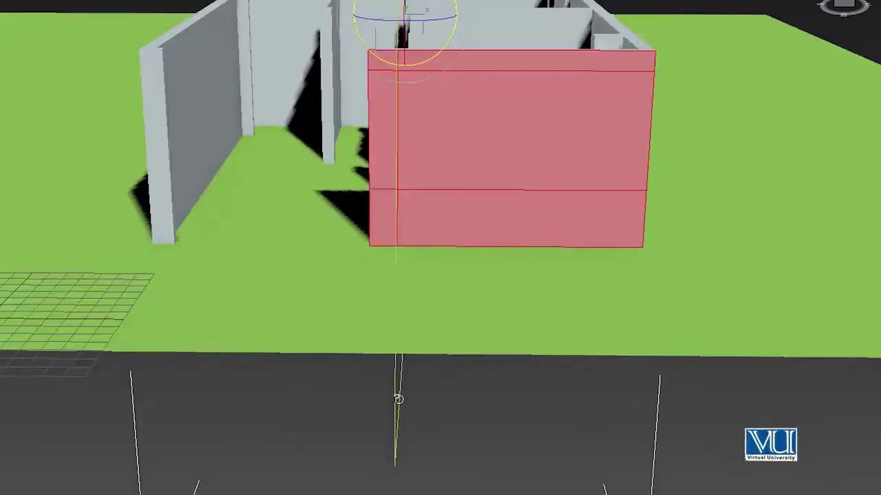
{"action": "left_click_drag", "start_coordinate": [397, 399], "coordinate": [399, 399]}
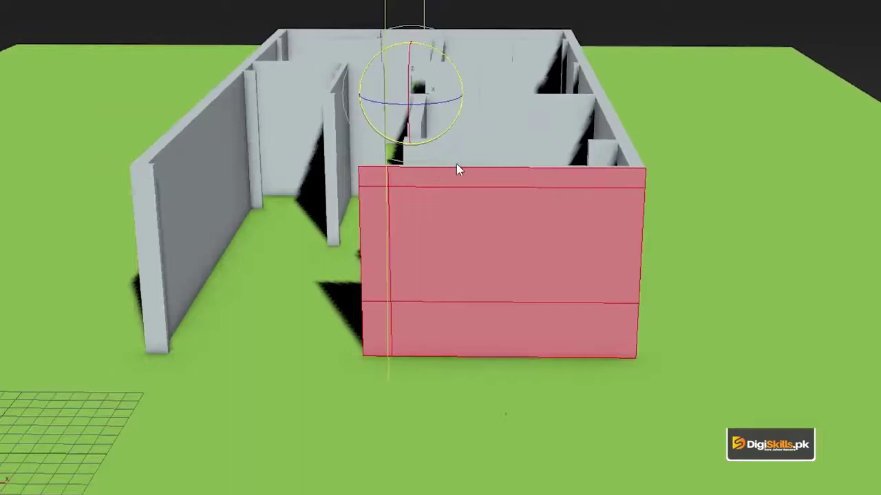
{"action": "key", "text": "w"}
{"action": "mouse_move", "coordinate": [462, 96]}
{"action": "left_mouse_down"}
{"action": "mouse_move", "coordinate": [608, 101]}
{"action": "mouse_move", "coordinate": [585, 96]}
{"action": "left_mouse_up"}
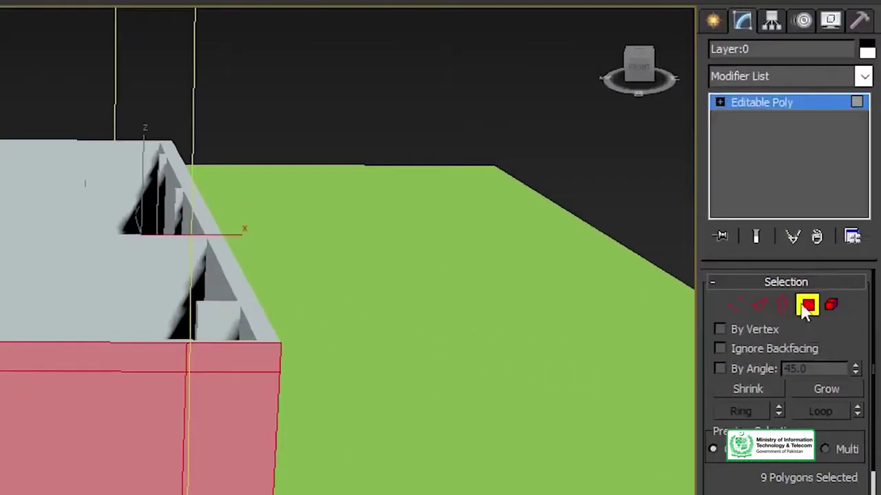
Make the final vertical cut and delete the central window panel from the front wall.
{"action": "left_click", "coordinate": [807, 306]}
{"action": "left_click", "coordinate": [808, 306]}
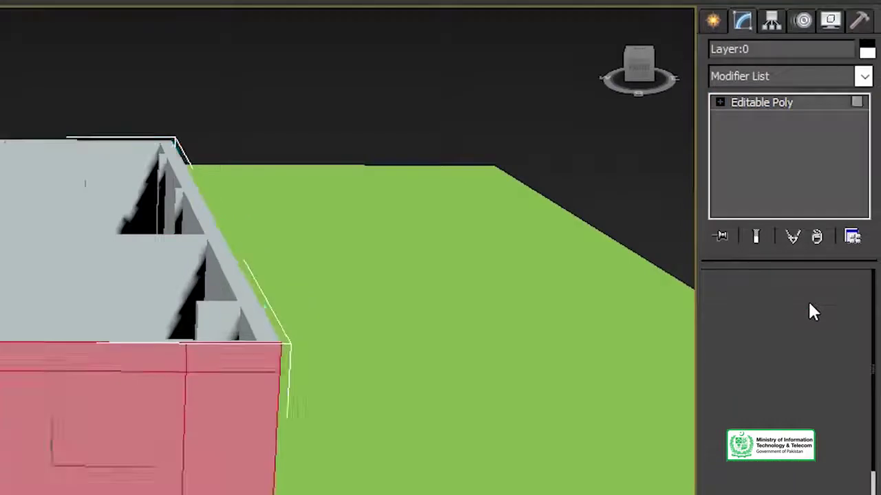
{"action": "left_click", "coordinate": [531, 258]}
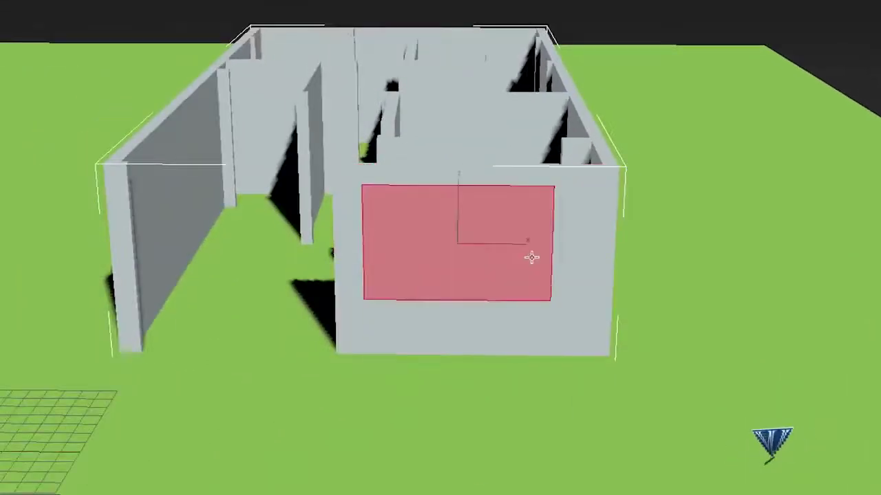
{"action": "left_click", "coordinate": [583, 248]}
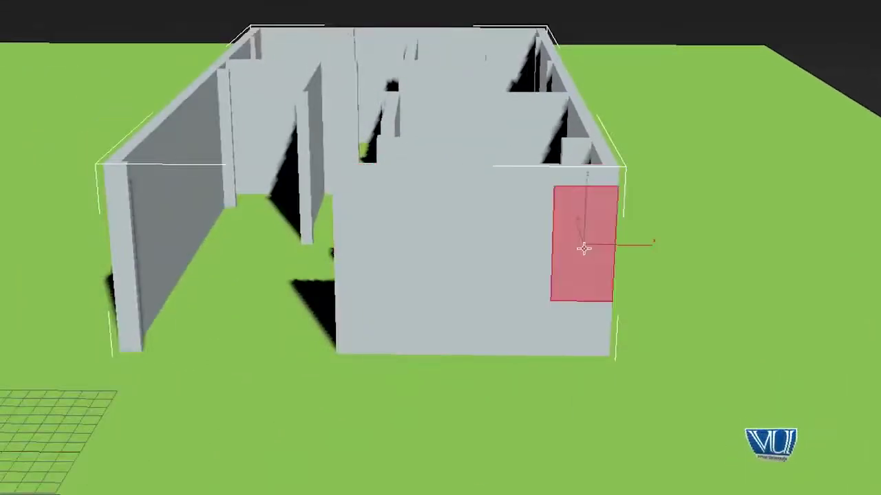
{"action": "left_click", "coordinate": [520, 181]}
{"action": "left_click", "coordinate": [351, 205]}
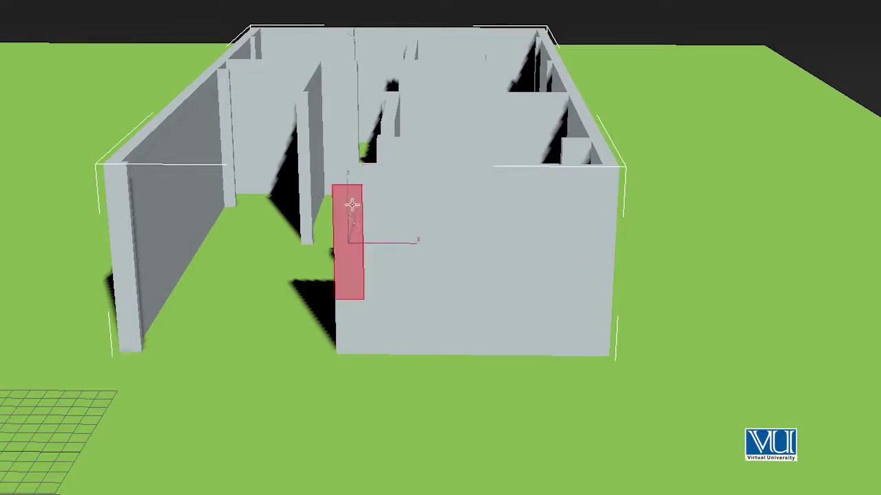
{"action": "left_click", "coordinate": [449, 258]}
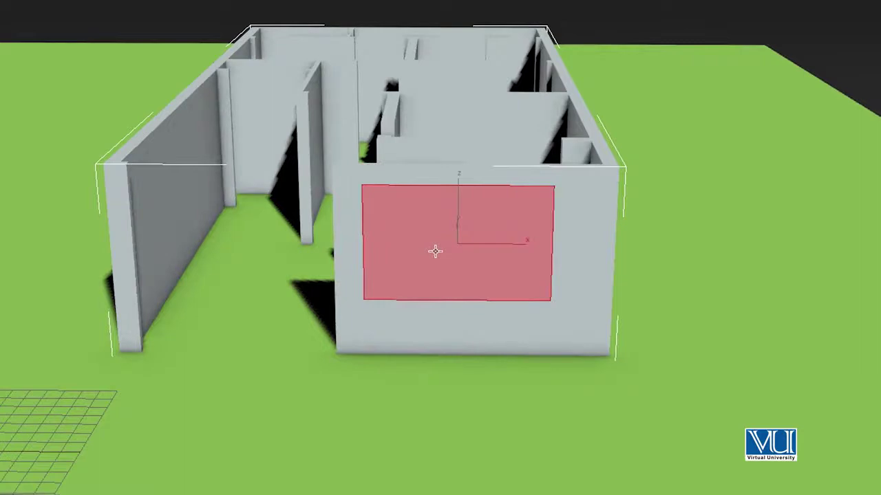
{"action": "key", "text": "Delete"}
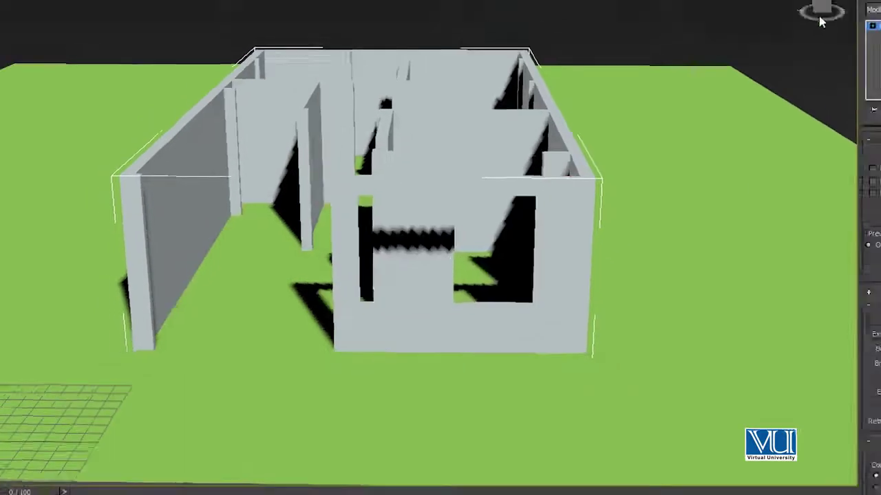
Orbit around the building to inspect the new opening and face the long side wall.
{"action": "mouse_move", "coordinate": [412, 241]}
{"action": "middle_mouse_down", "text": "alt"}
{"action": "mouse_move", "coordinate": [370, 185]}
{"action": "mouse_move", "coordinate": [591, 180]}
{"action": "middle_mouse_up", "text": "alt"}
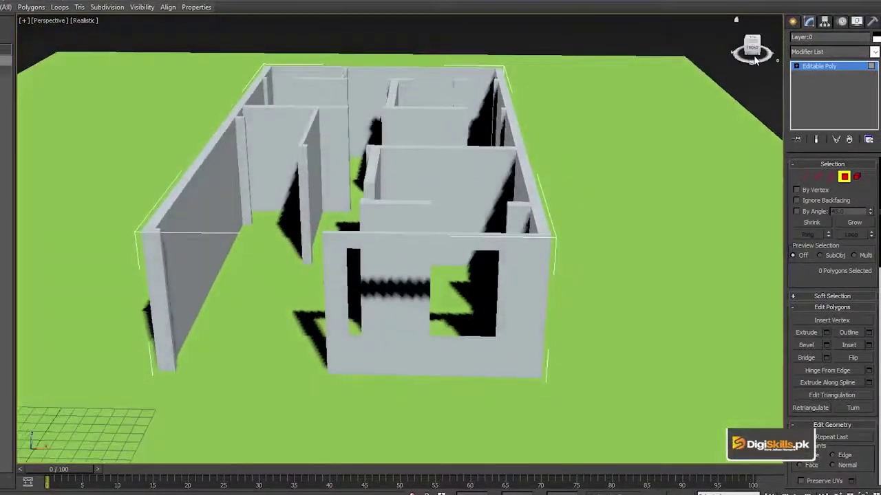
{"action": "mouse_move", "coordinate": [755, 61]}
{"action": "middle_mouse_down", "text": "alt"}
{"action": "mouse_move", "coordinate": [509, 309]}
{"action": "mouse_move", "coordinate": [419, 303]}
{"action": "middle_mouse_up", "text": "alt"}
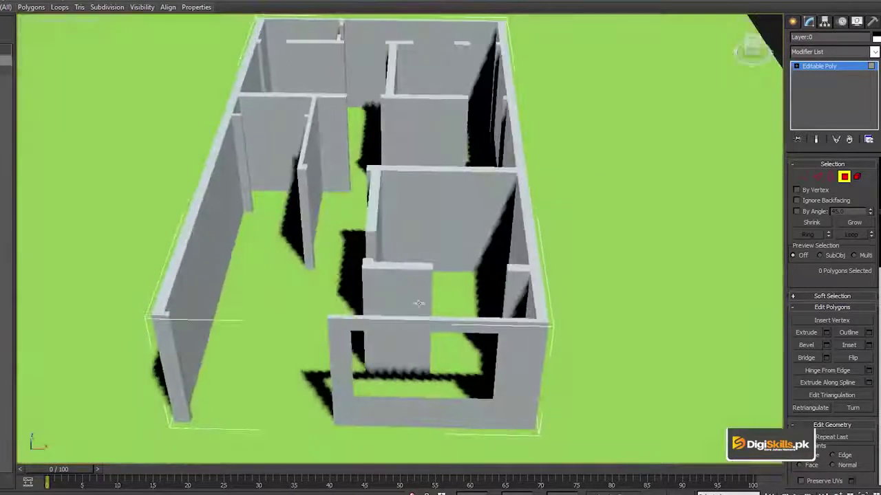
{"action": "scroll", "coordinate": [418, 302], "scroll_direction": "down", "scroll_amount": 5}
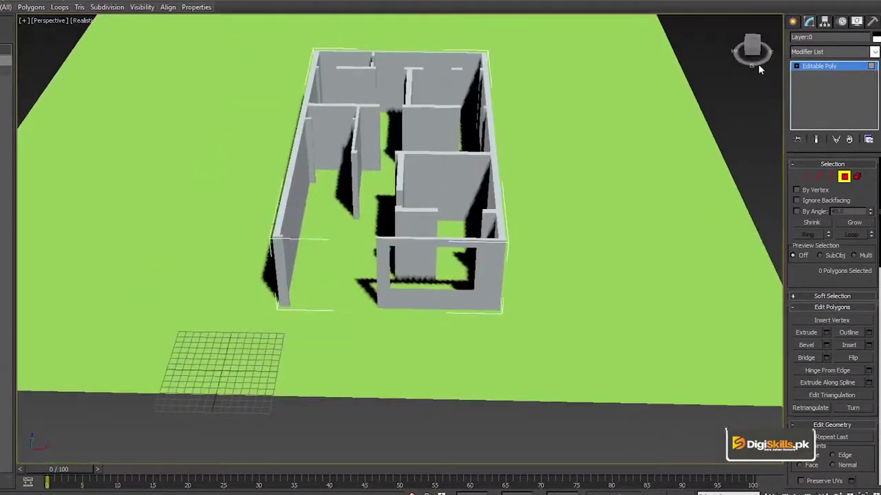
{"action": "left_click_drag", "start_coordinate": [752, 54], "coordinate": [752, 66]}
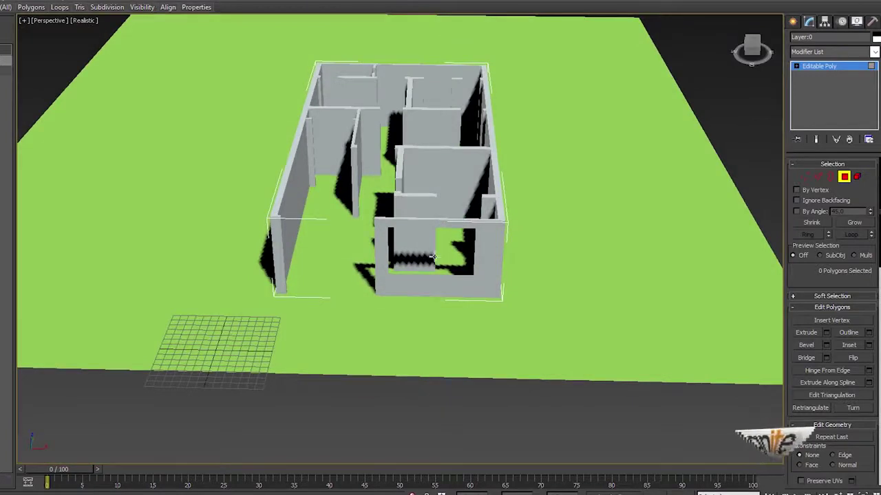
{"action": "scroll", "coordinate": [432, 257], "scroll_direction": "up", "scroll_amount": 3}
{"action": "mouse_move", "coordinate": [432, 257]}
{"action": "middle_mouse_down", "text": "alt"}
{"action": "mouse_move", "coordinate": [375, 115]}
{"action": "mouse_move", "coordinate": [757, 57]}
{"action": "middle_mouse_up", "text": "alt"}
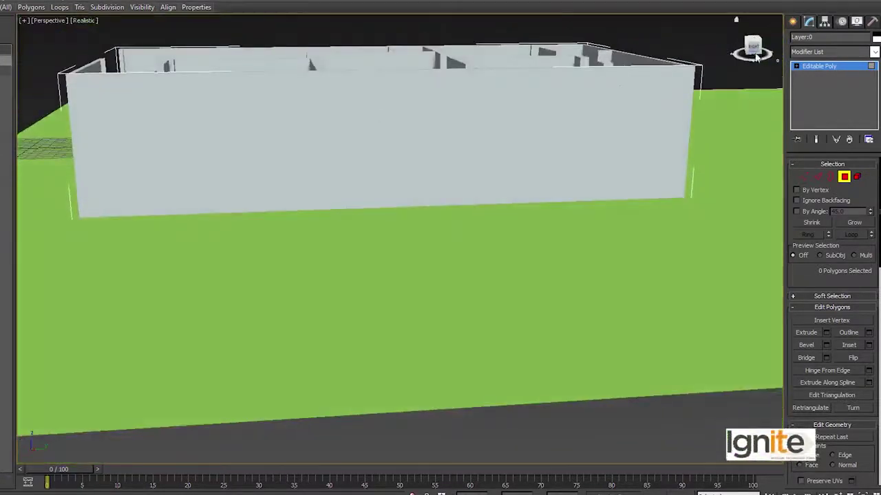
Select the long side wall's face and enable Slice Plane for it.
{"action": "left_click", "coordinate": [311, 139]}
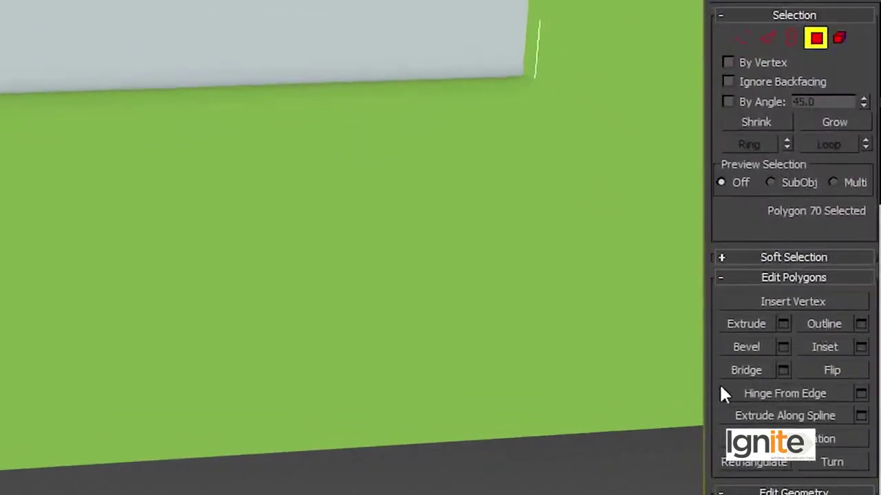
{"action": "scroll", "coordinate": [719, 382], "scroll_direction": "down", "scroll_amount": 2}
{"action": "scroll", "coordinate": [722, 389], "scroll_direction": "down", "scroll_amount": 4}
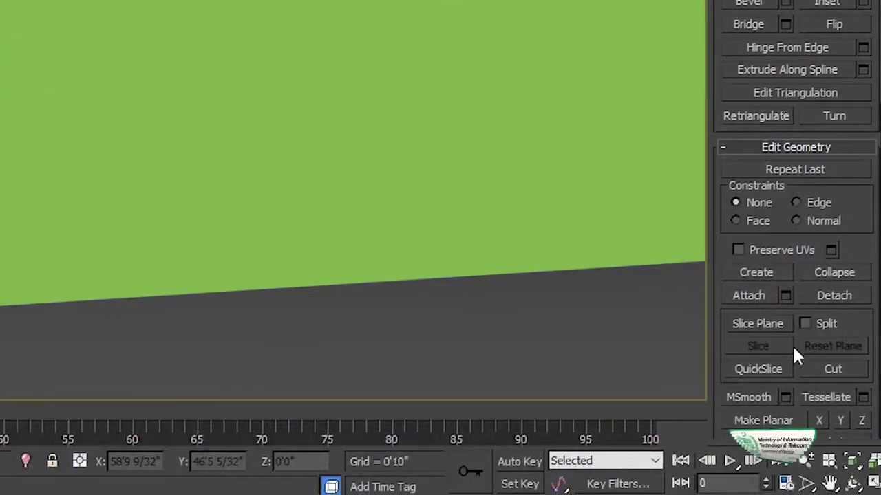
{"action": "left_click", "coordinate": [767, 325]}
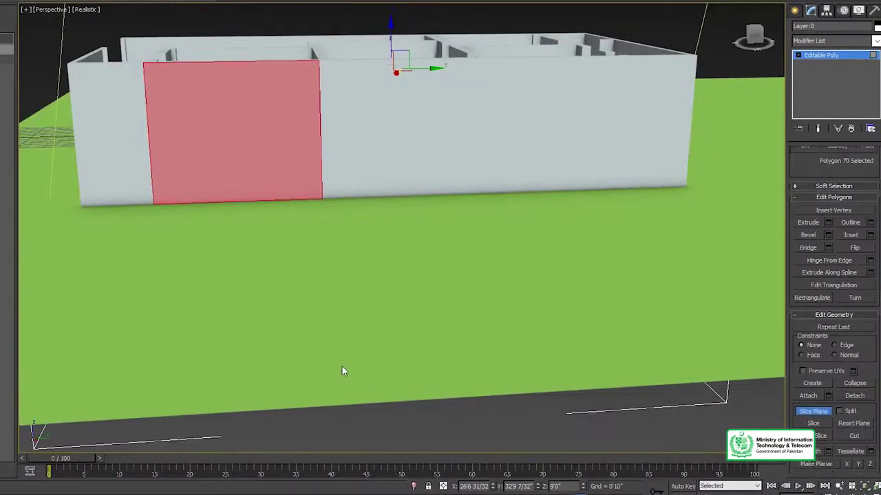
{"action": "scroll", "coordinate": [391, 438], "scroll_direction": "down", "scroll_amount": 3}
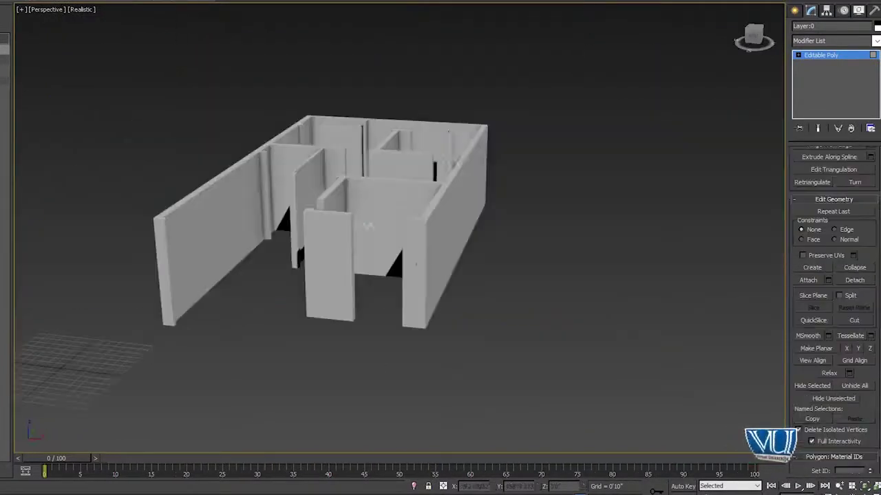
Reframe the floor plan from a top view to a raised, tilted perspective of the walls.
{"action": "scroll", "coordinate": [364, 248], "scroll_direction": "up", "scroll_amount": 4}
{"action": "middle_click_drag", "start_coordinate": [536, 237], "coordinate": [624, 234]}
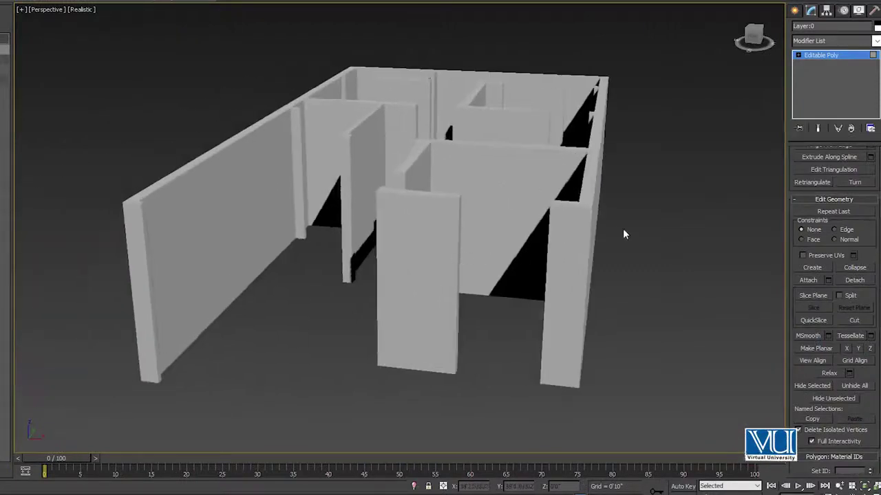
{"action": "scroll", "coordinate": [569, 261], "scroll_direction": "down", "scroll_amount": 3}
{"action": "left_click", "coordinate": [754, 38]}
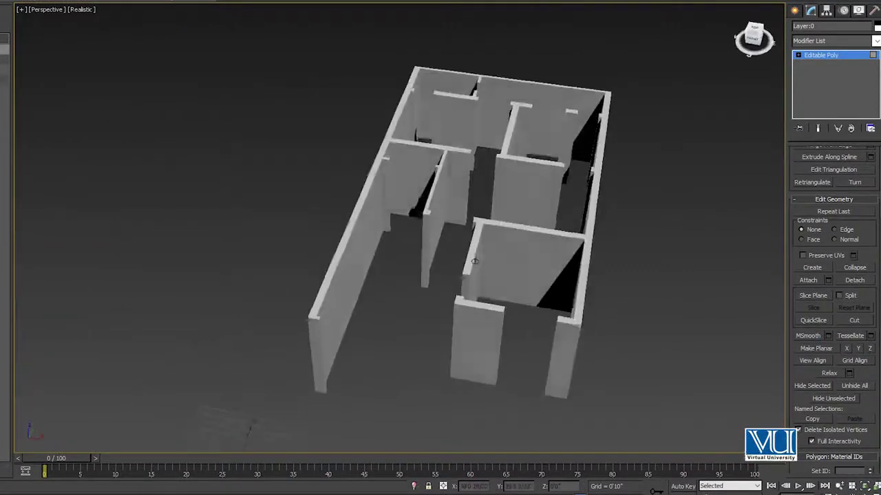
{"action": "scroll", "coordinate": [472, 325], "scroll_direction": "up", "scroll_amount": 3}
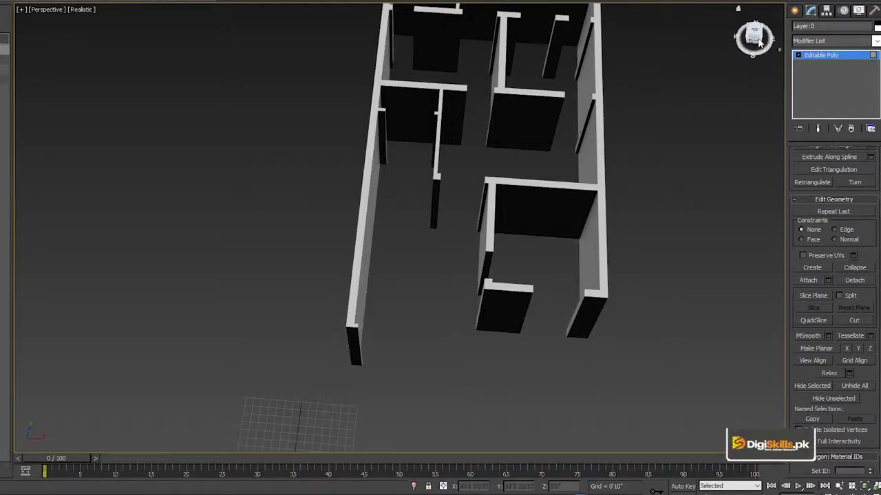
{"action": "left_click_drag", "start_coordinate": [758, 43], "coordinate": [478, 190]}
{"action": "scroll", "coordinate": [583, 295], "scroll_direction": "up", "scroll_amount": 5}
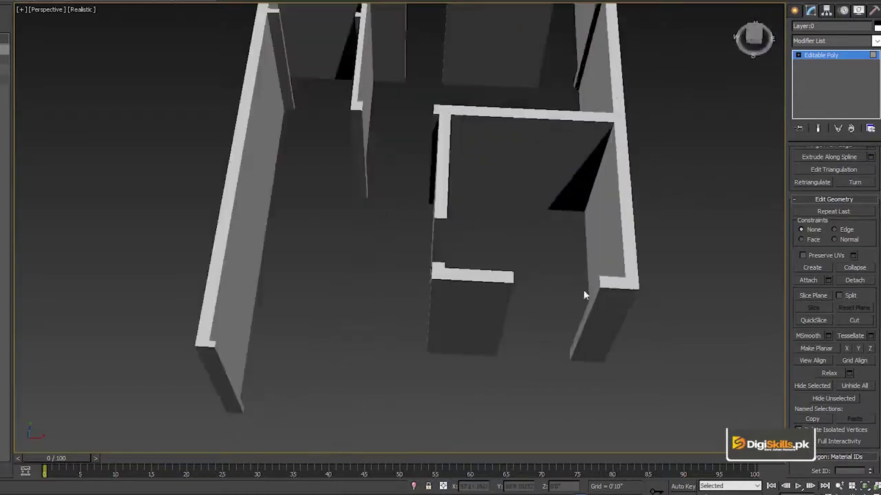
{"action": "scroll", "coordinate": [584, 295], "scroll_direction": "up", "scroll_amount": 3}
{"action": "middle_click_drag", "start_coordinate": [584, 294], "coordinate": [338, 59], "text": "alt"}
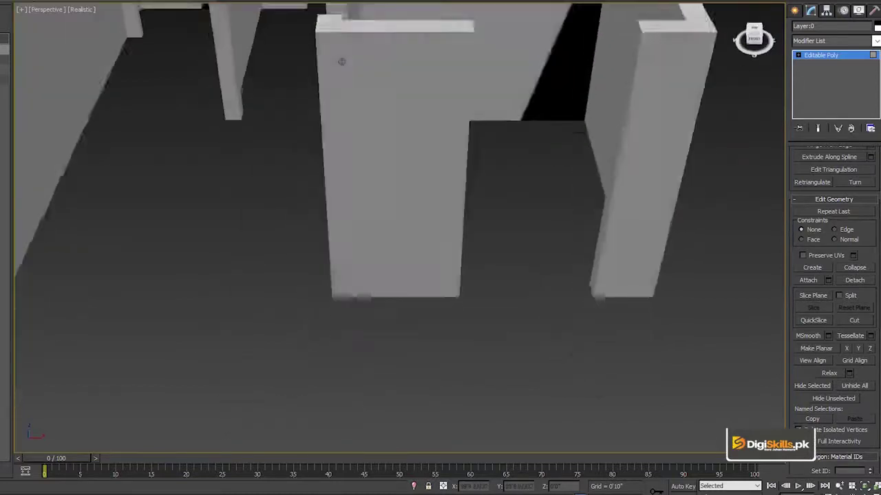
Pan to the walls, pick a wall polygon and select all polygons with Ctrl+A.
{"action": "scroll", "coordinate": [615, 185], "scroll_direction": "down", "scroll_amount": 3}
{"action": "scroll", "coordinate": [619, 138], "scroll_direction": "down", "scroll_amount": 3}
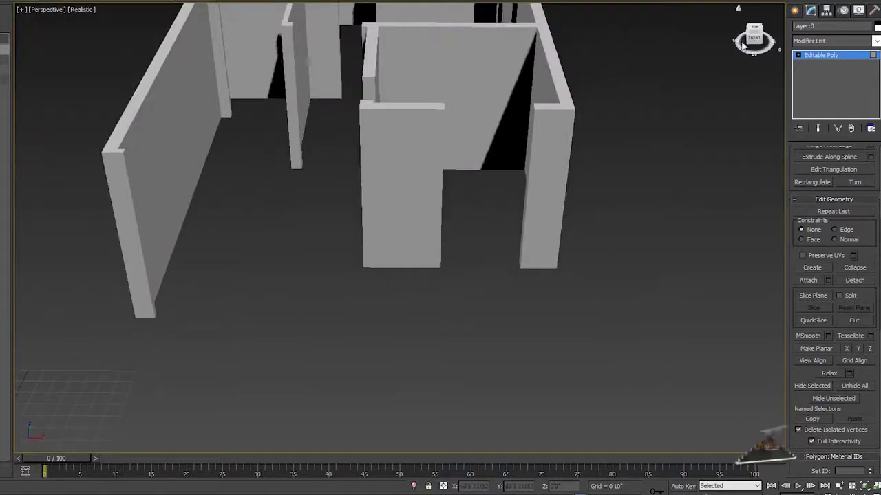
{"action": "left_click_drag", "start_coordinate": [754, 38], "coordinate": [754, 36]}
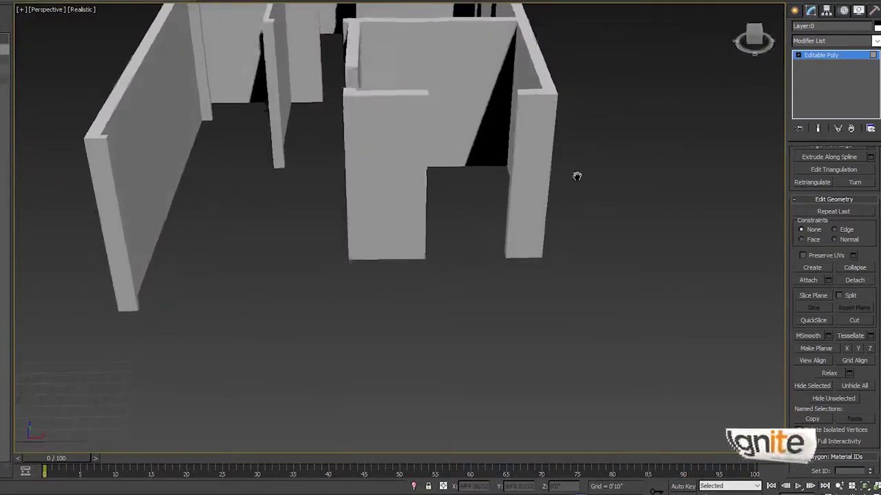
{"action": "middle_click_drag", "start_coordinate": [576, 177], "coordinate": [361, 265]}
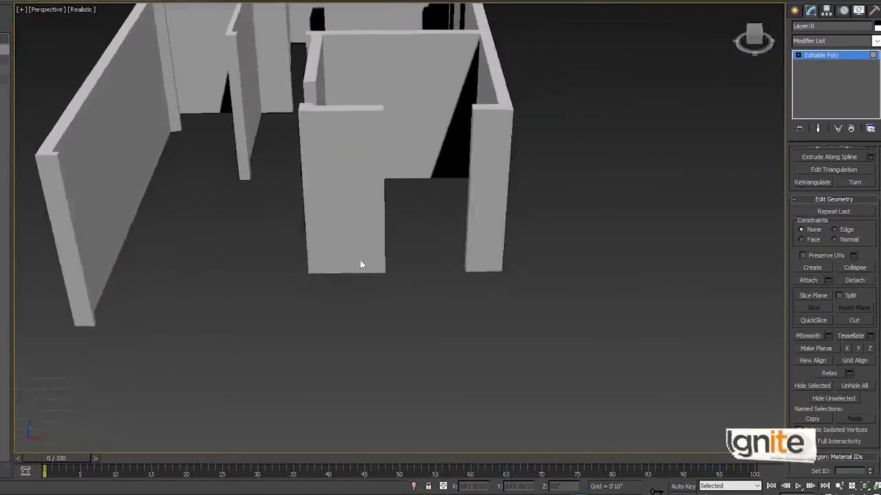
{"action": "left_click", "coordinate": [304, 213]}
{"action": "key", "text": "ctrl+a"}
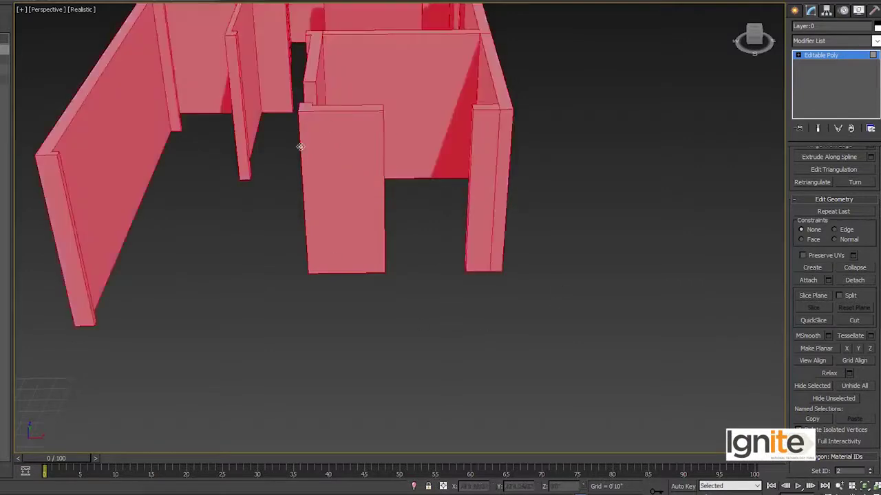
Select the front wall face and the right-hand wall face across the gap, orbiting to check them.
{"action": "left_click", "coordinate": [374, 197]}
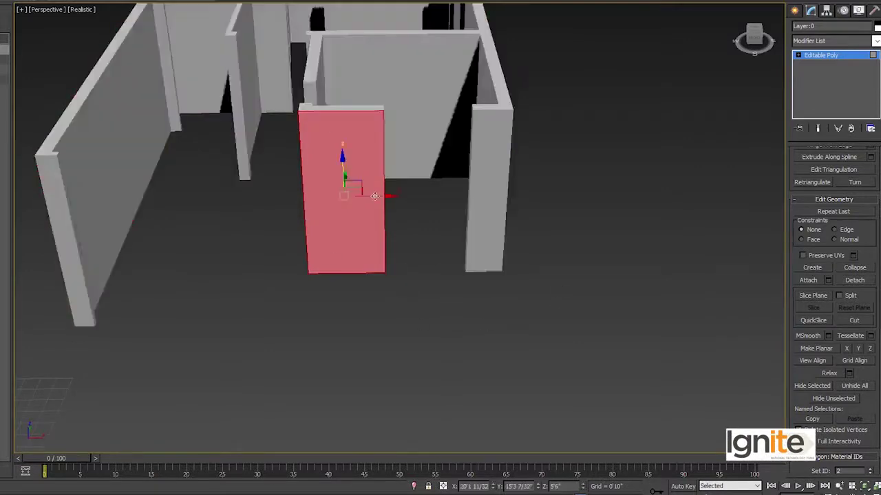
{"action": "left_click", "coordinate": [489, 172], "text": "ctrl"}
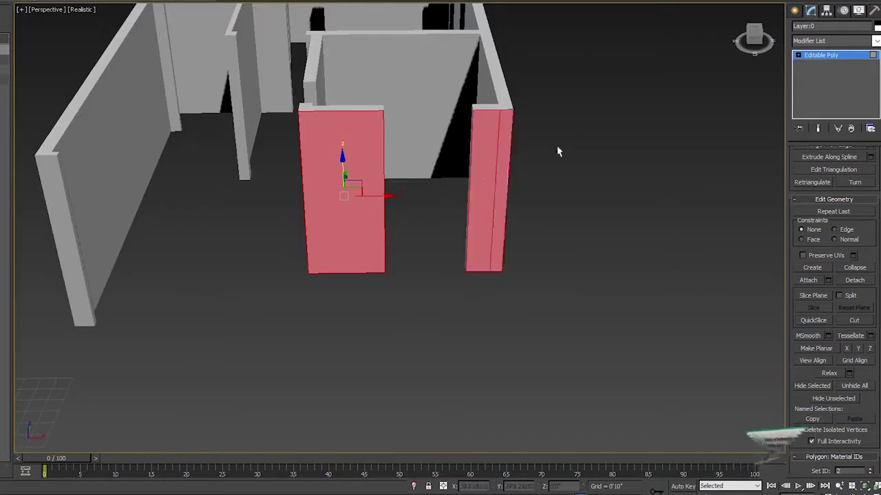
{"action": "middle_click_drag", "start_coordinate": [557, 152], "coordinate": [523, 179], "text": "alt"}
{"action": "middle_click_drag", "start_coordinate": [571, 220], "coordinate": [569, 171], "text": "alt"}
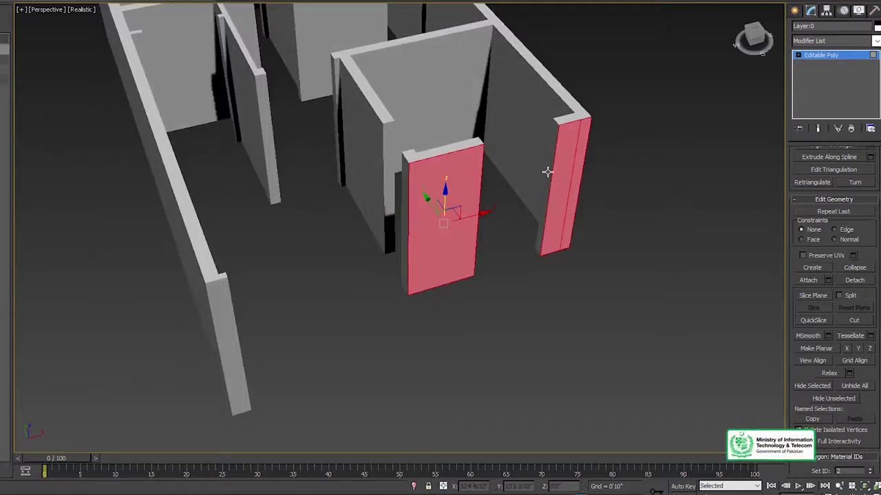
{"action": "left_click", "coordinate": [752, 42]}
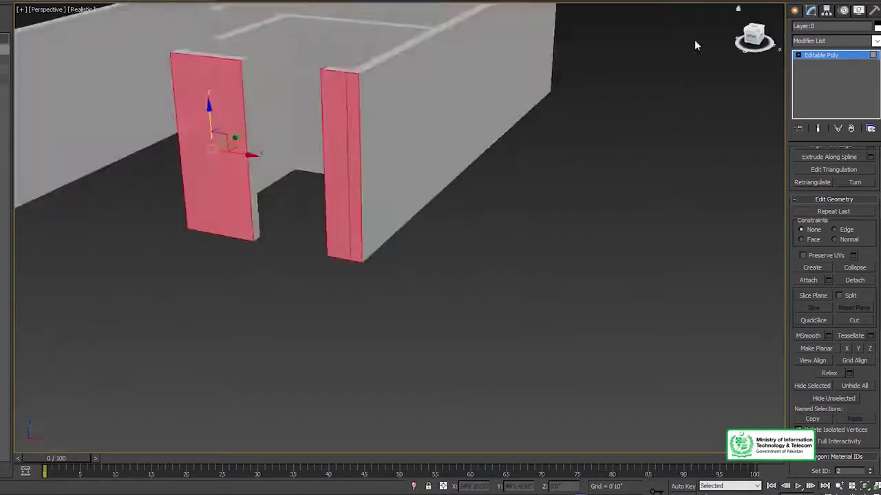
{"action": "left_click_drag", "start_coordinate": [247, 136], "coordinate": [248, 137]}
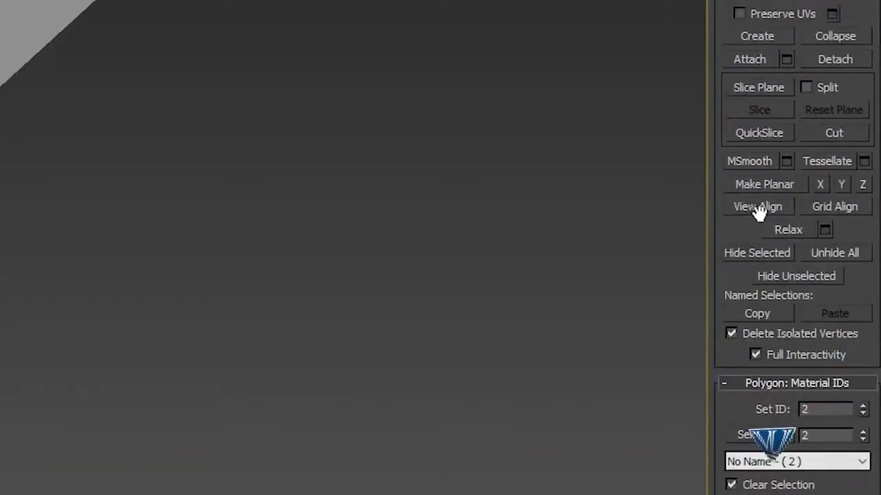
Slice both wall pieces at Z = 3'0" and raise the slice plane to 9'0".
{"action": "left_click", "coordinate": [758, 92]}
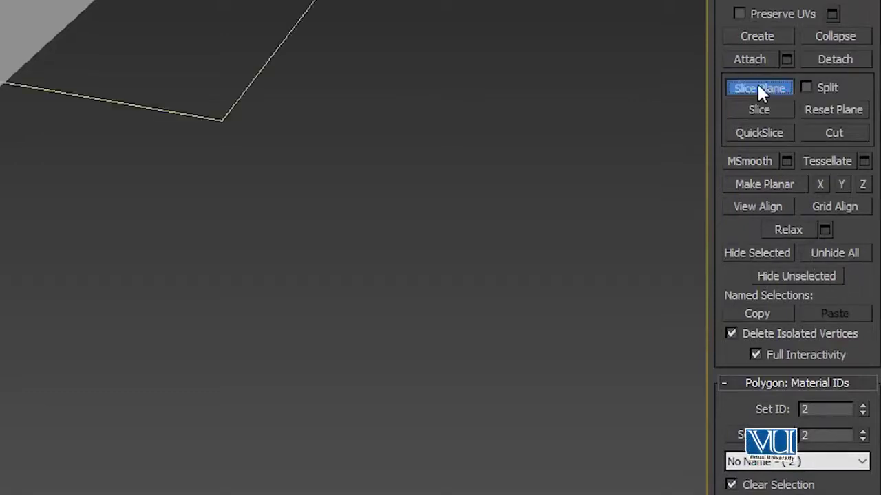
{"action": "mouse_move", "coordinate": [49, 444]}
{"action": "left_mouse_down"}
{"action": "mouse_move", "coordinate": [161, 273]}
{"action": "mouse_move", "coordinate": [301, 419]}
{"action": "left_mouse_up"}
{"action": "type", "text": "3'"}
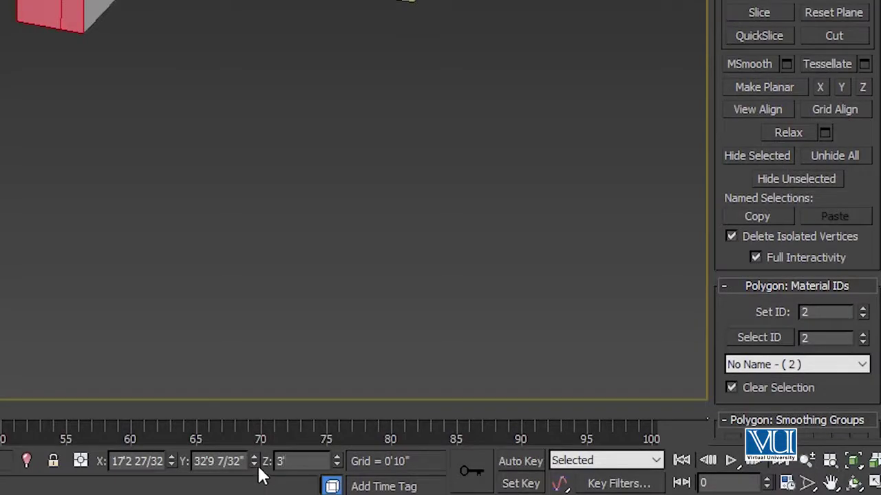
{"action": "key", "text": "Return"}
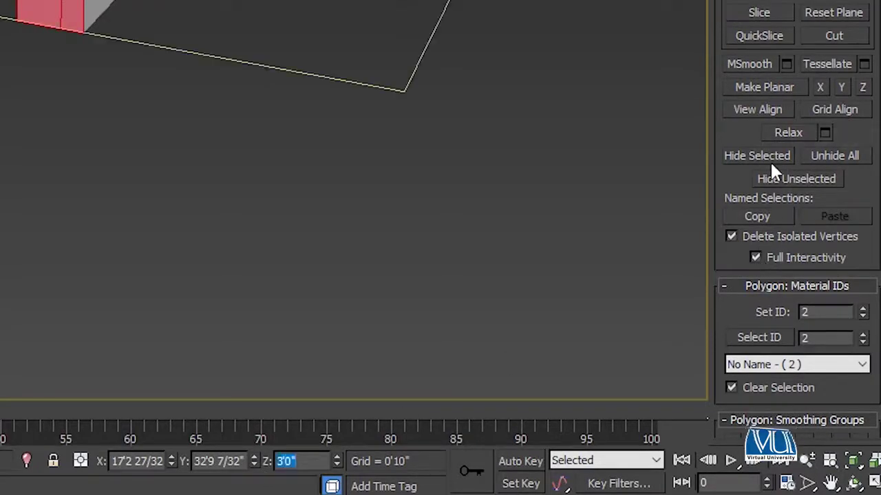
{"action": "left_click", "coordinate": [760, 61]}
{"action": "type", "text": "9'"}
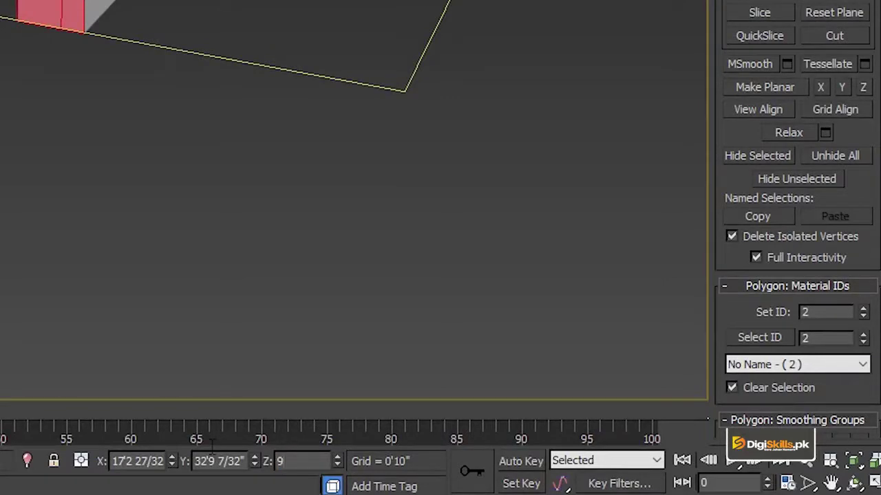
{"action": "key", "text": "Return"}
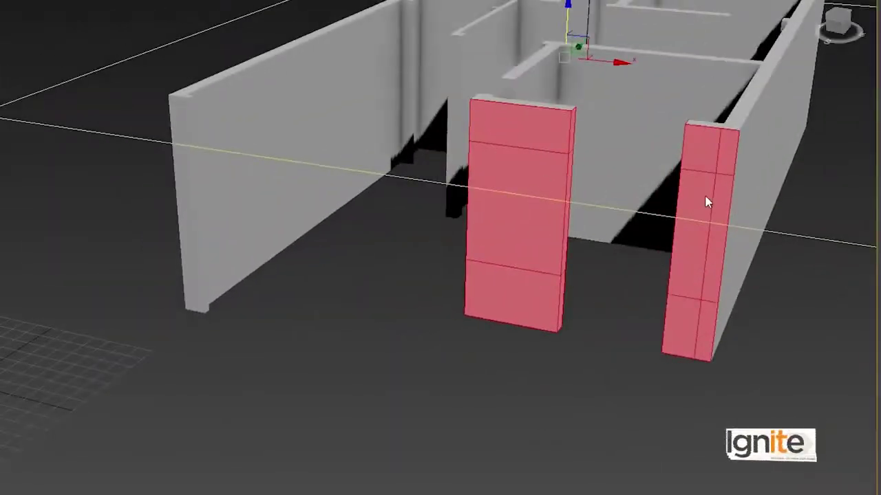
{"action": "middle_click_drag", "start_coordinate": [645, 156], "coordinate": [640, 451], "text": "alt"}
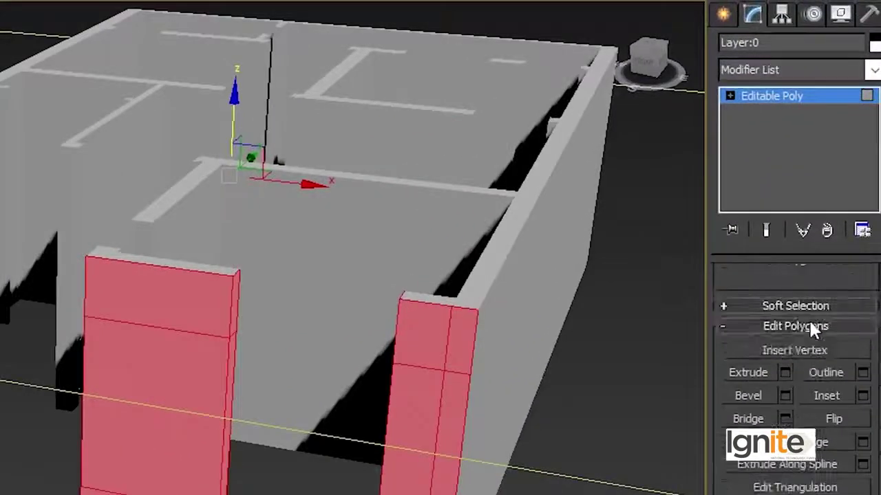
Reselect the wall object and return to Polygon editing mode.
{"action": "scroll", "coordinate": [808, 319], "scroll_direction": "up", "scroll_amount": 5}
{"action": "scroll", "coordinate": [812, 315], "scroll_direction": "up", "scroll_amount": 2}
{"action": "left_click", "coordinate": [817, 300]}
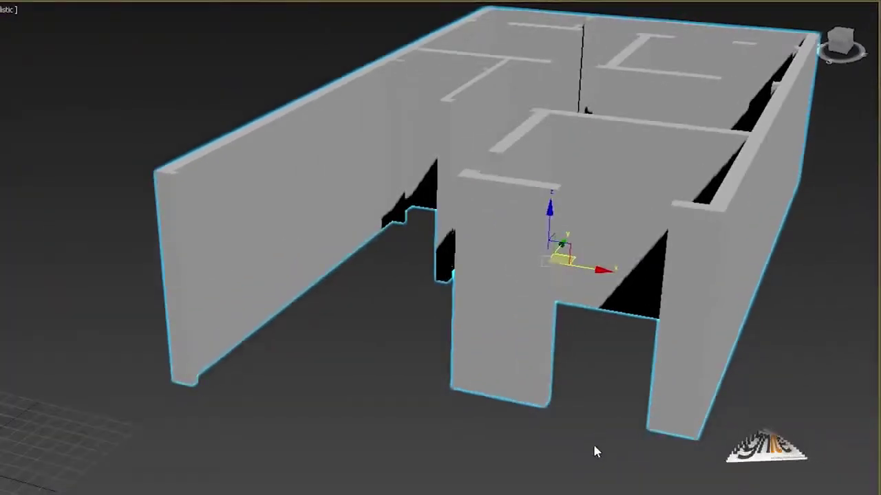
{"action": "left_click", "coordinate": [596, 308]}
{"action": "scroll", "coordinate": [586, 275], "scroll_direction": "up", "scroll_amount": 5}
{"action": "scroll", "coordinate": [755, 242], "scroll_direction": "down", "scroll_amount": 5}
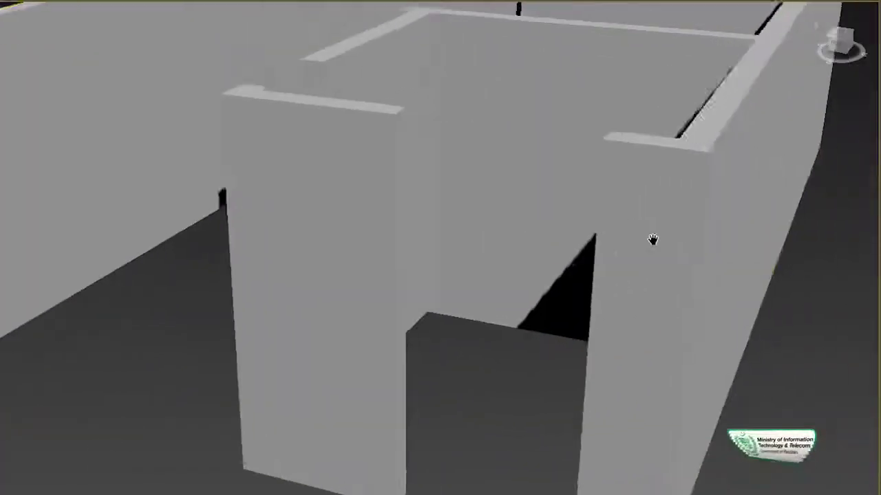
{"action": "middle_click_drag", "start_coordinate": [653, 240], "coordinate": [629, 234]}
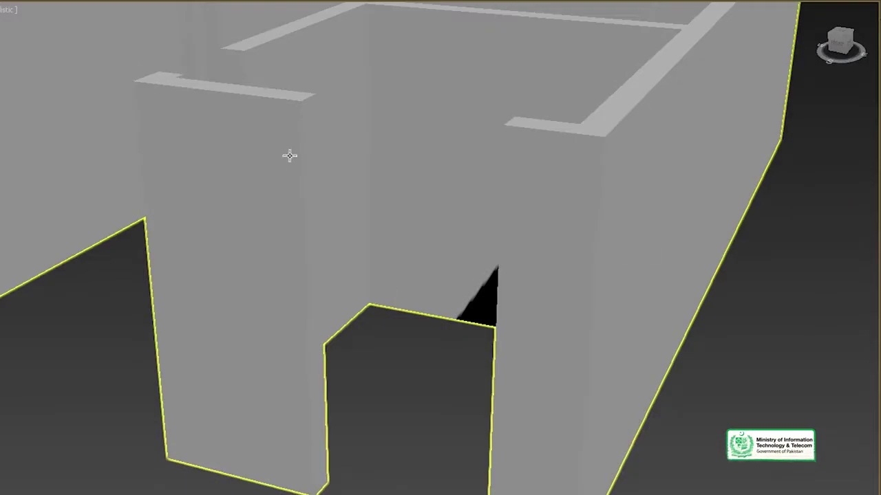
{"action": "left_click", "coordinate": [308, 142]}
{"action": "key", "text": "4"}
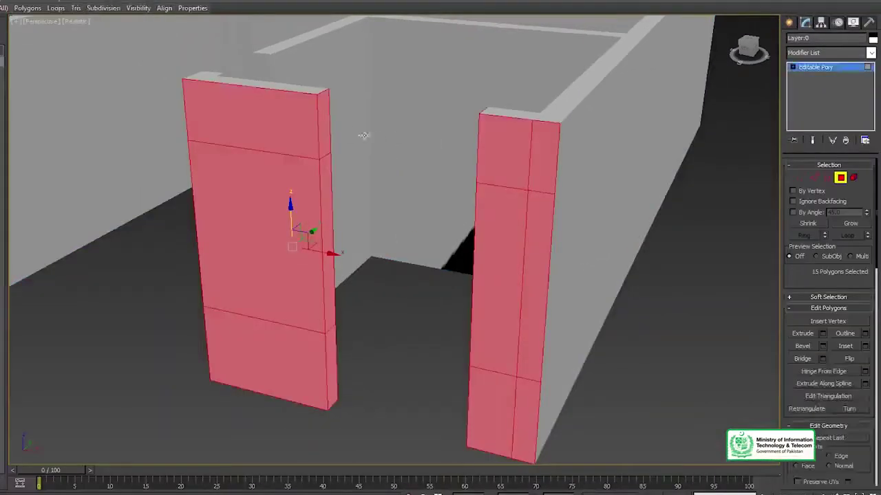
Bridge the two upper faces across the gap to close the wall above the opening.
{"action": "left_click", "coordinate": [321, 129]}
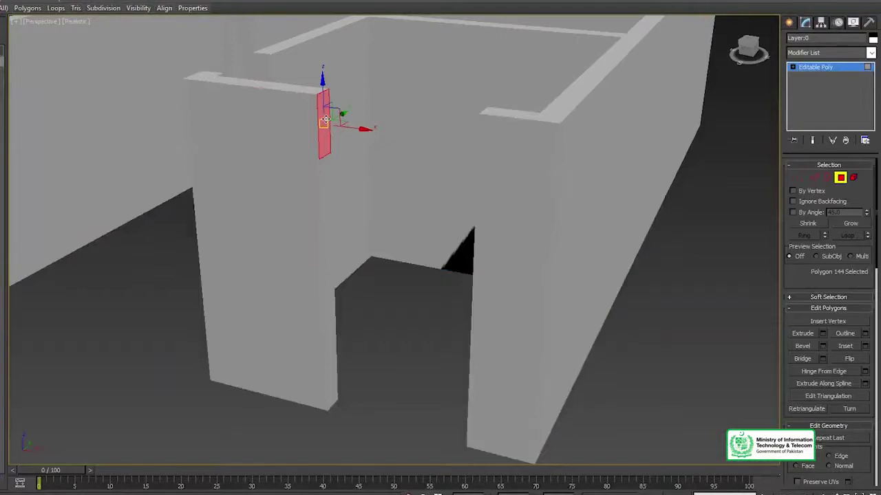
{"action": "scroll", "coordinate": [321, 130], "scroll_direction": "down", "scroll_amount": 5}
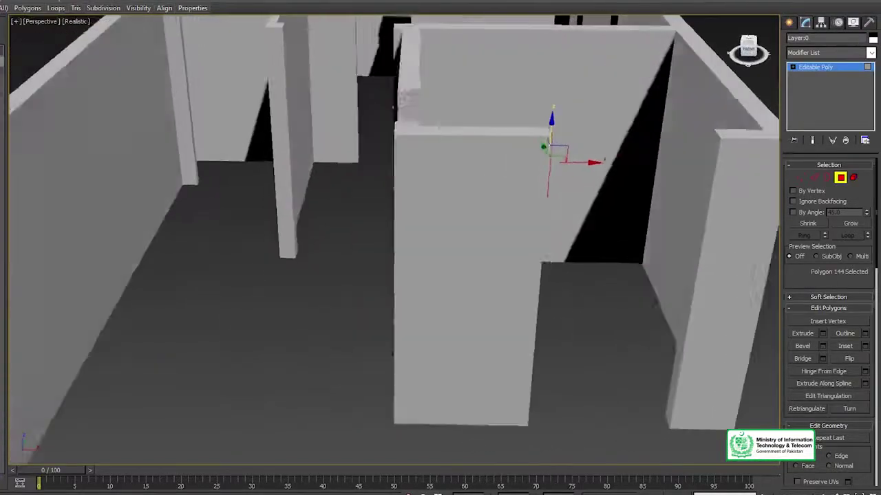
{"action": "left_click", "coordinate": [730, 158], "text": "ctrl"}
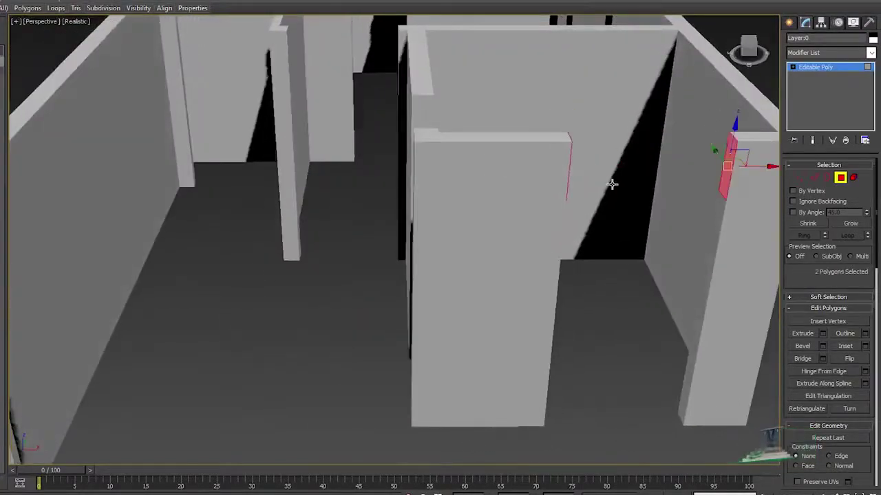
{"action": "middle_click_drag", "start_coordinate": [768, 243], "coordinate": [705, 213]}
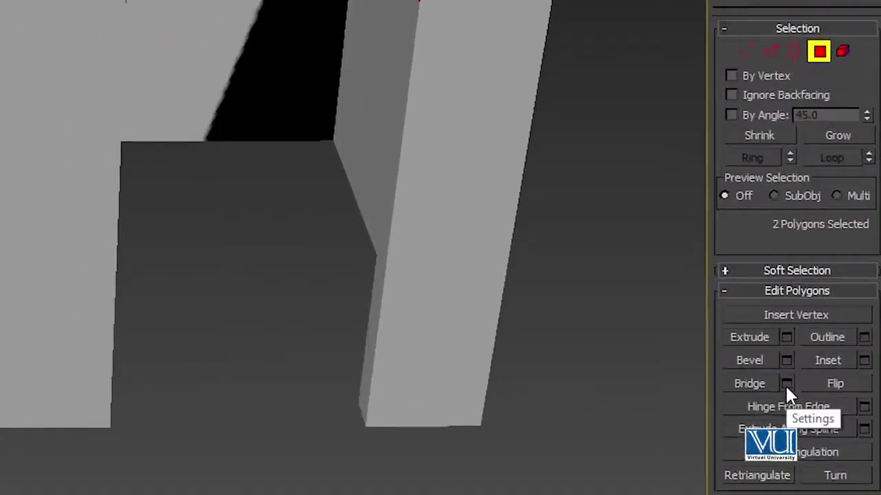
{"action": "left_click", "coordinate": [785, 383]}
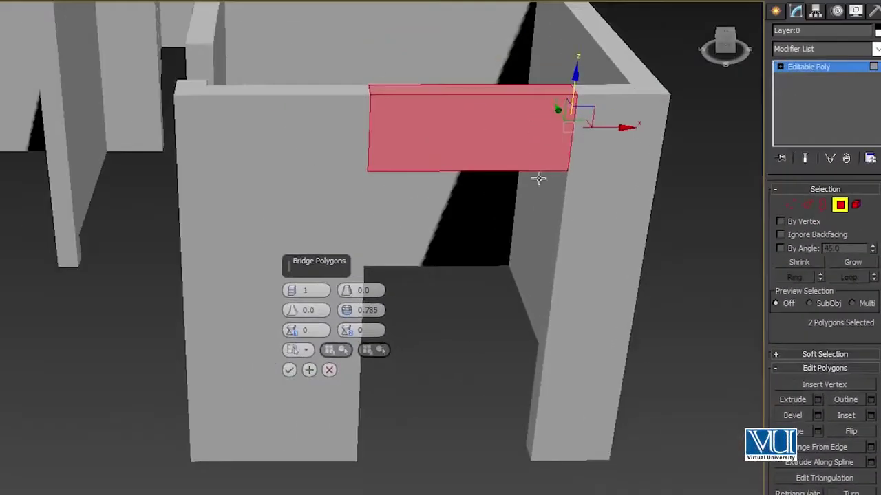
{"action": "left_click", "coordinate": [289, 371]}
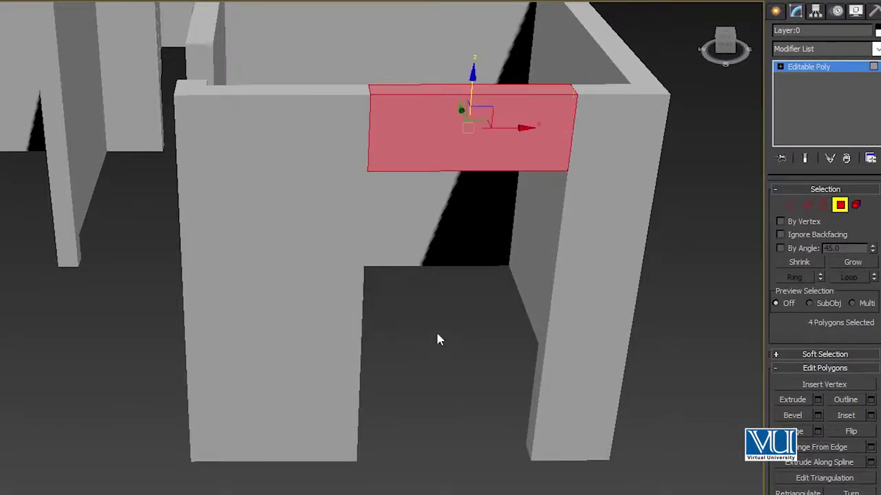
{"action": "left_click", "coordinate": [490, 394]}
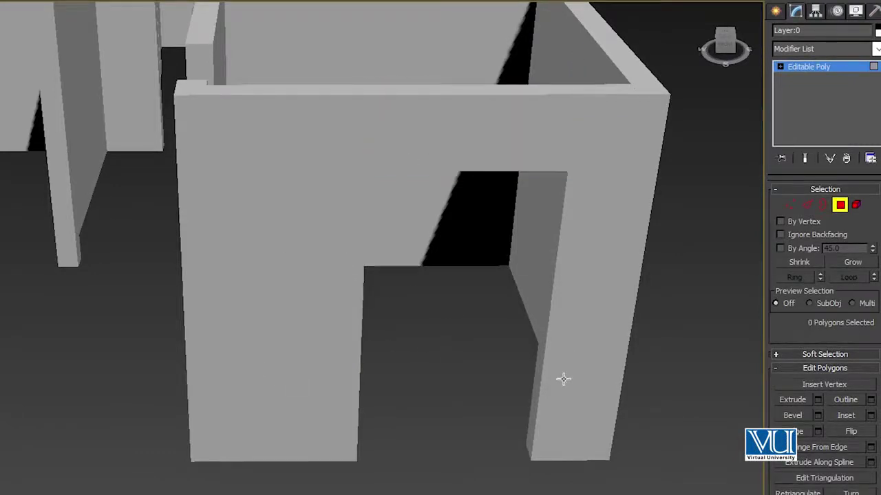
{"action": "middle_click_drag", "start_coordinate": [563, 378], "coordinate": [539, 298]}
Select the lower faces on both sides of the gap and bridge them into a sill.
{"action": "left_click", "coordinate": [496, 300]}
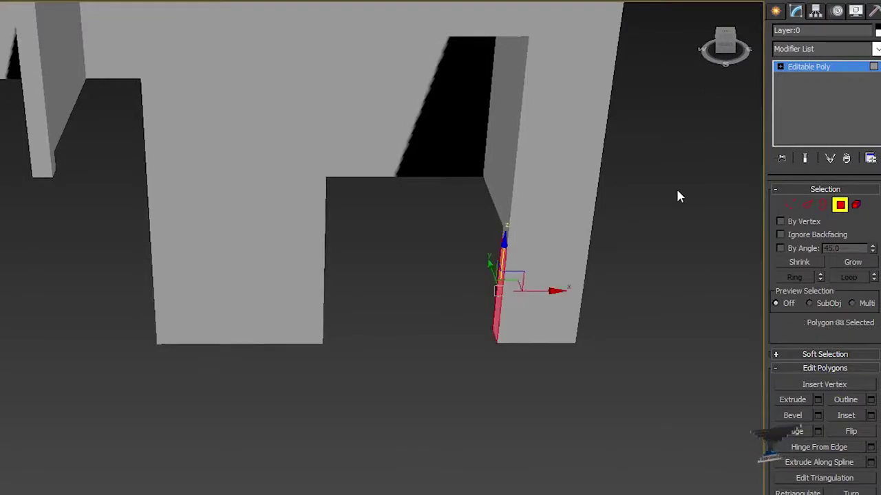
{"action": "left_click", "coordinate": [728, 48]}
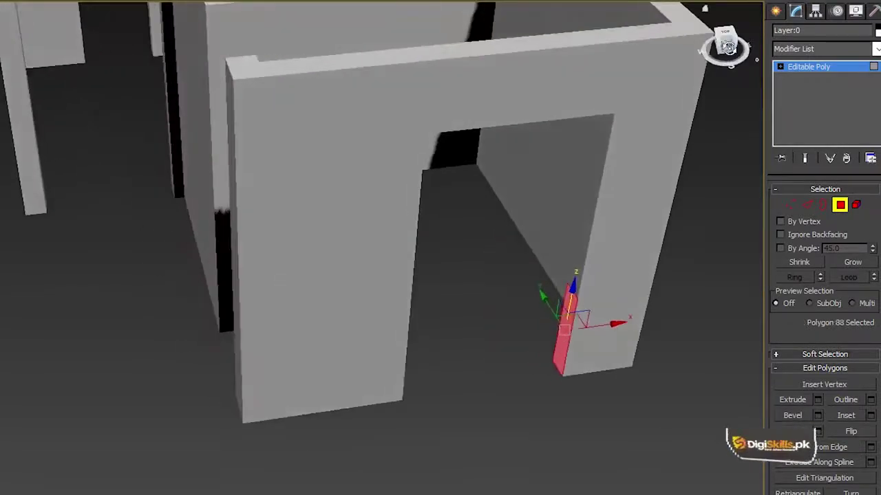
{"action": "middle_click_drag", "start_coordinate": [283, 283], "coordinate": [278, 279], "text": "alt"}
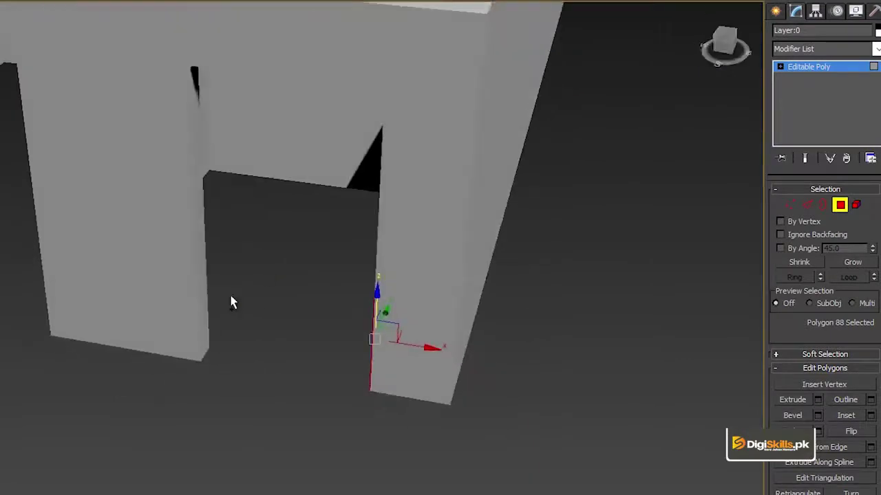
{"action": "left_click", "coordinate": [203, 306], "text": "ctrl"}
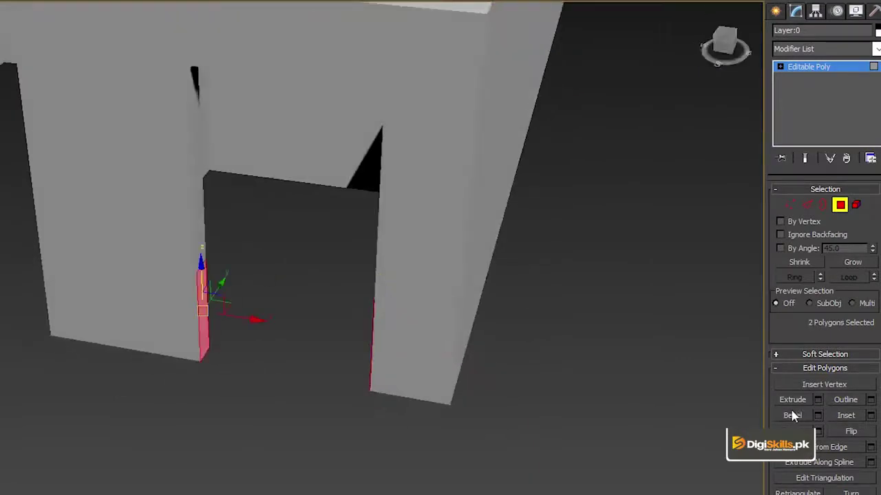
{"action": "left_click", "coordinate": [818, 432]}
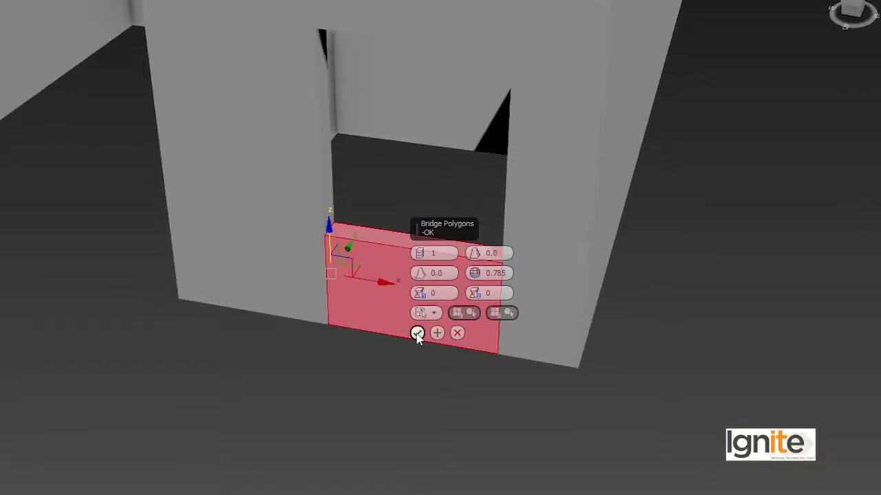
{"action": "left_click", "coordinate": [417, 333]}
{"action": "left_click", "coordinate": [448, 387]}
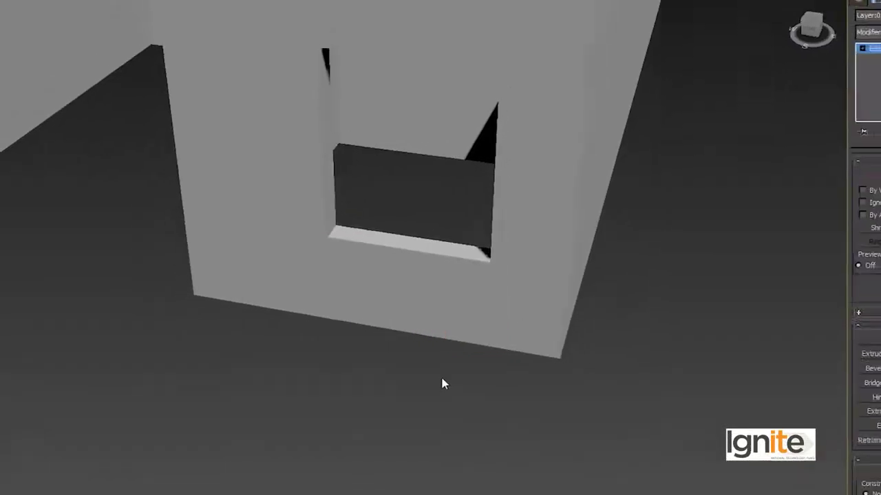
{"action": "scroll", "coordinate": [464, 365], "scroll_direction": "down", "scroll_amount": 5}
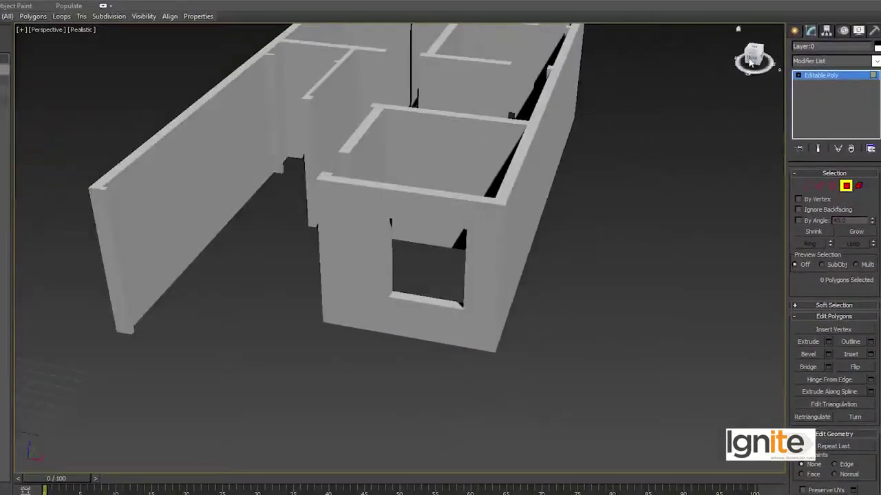
{"action": "mouse_move", "coordinate": [751, 60]}
{"action": "left_mouse_down"}
{"action": "mouse_move", "coordinate": [729, 76]}
{"action": "mouse_move", "coordinate": [750, 64]}
{"action": "left_mouse_up"}
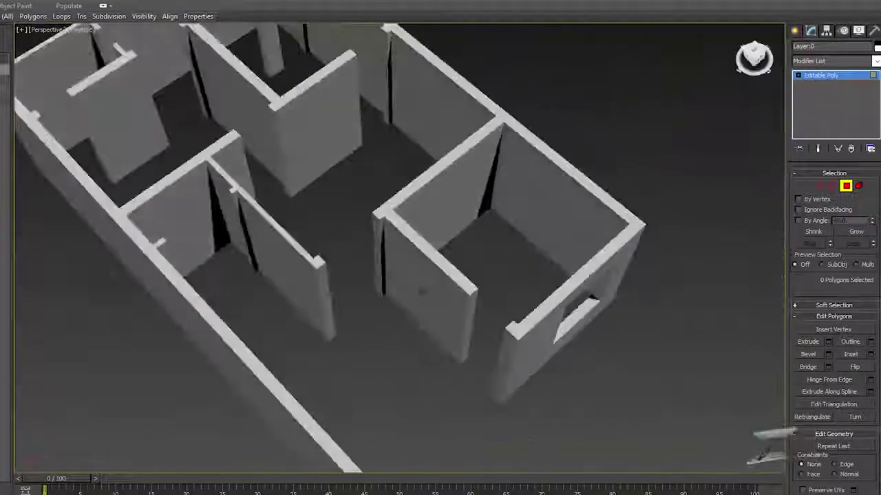
{"action": "middle_click_drag", "start_coordinate": [420, 292], "coordinate": [421, 292], "text": "alt"}
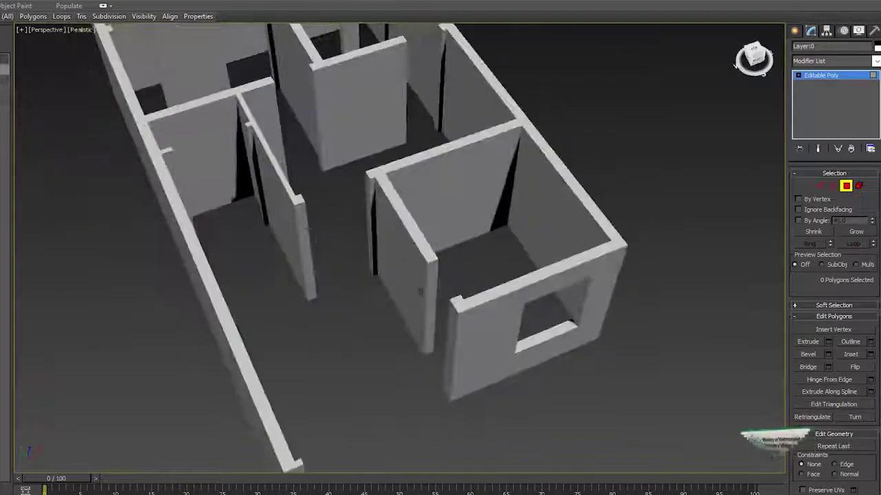